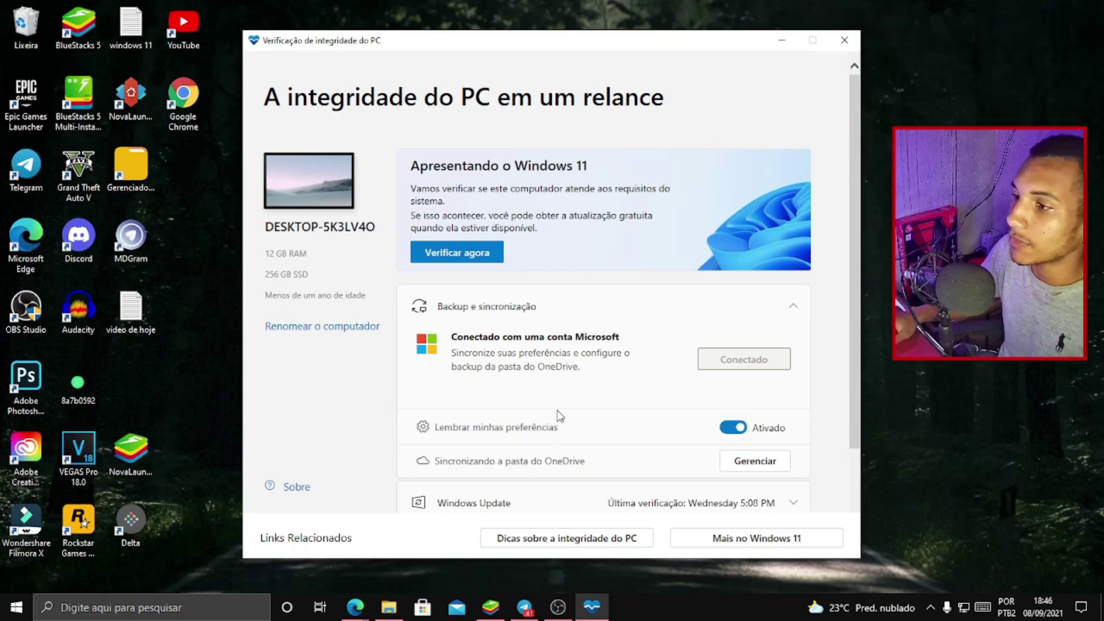
Check whether this PC meets the Windows 11 requirements, review the full list of results, and close the health check
click(470, 257)
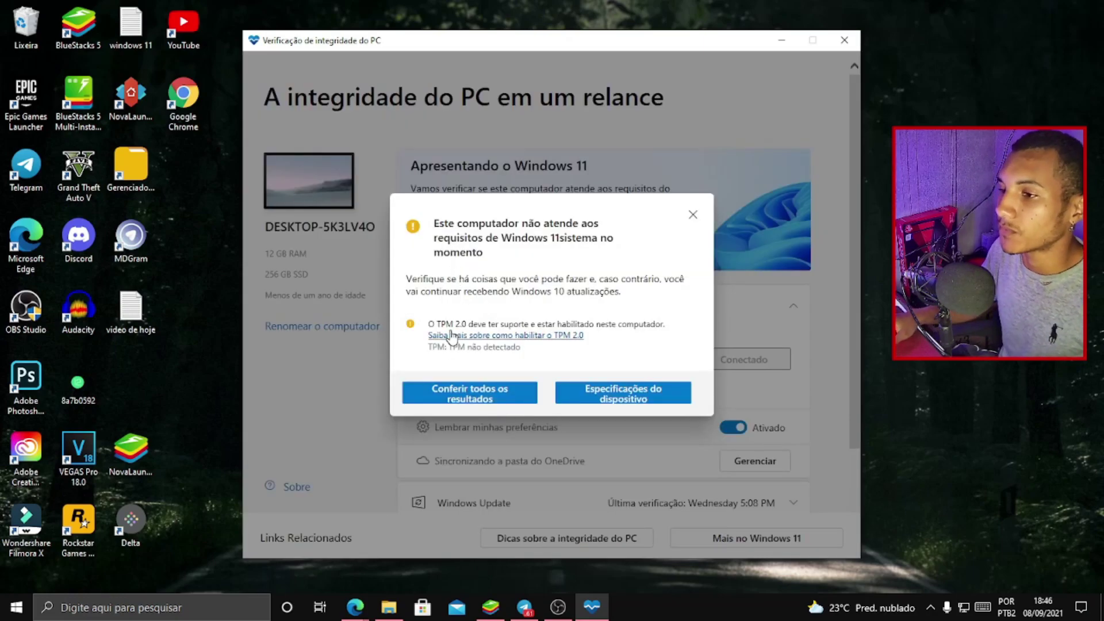
click(498, 397)
scroll(506, 354, down, 3)
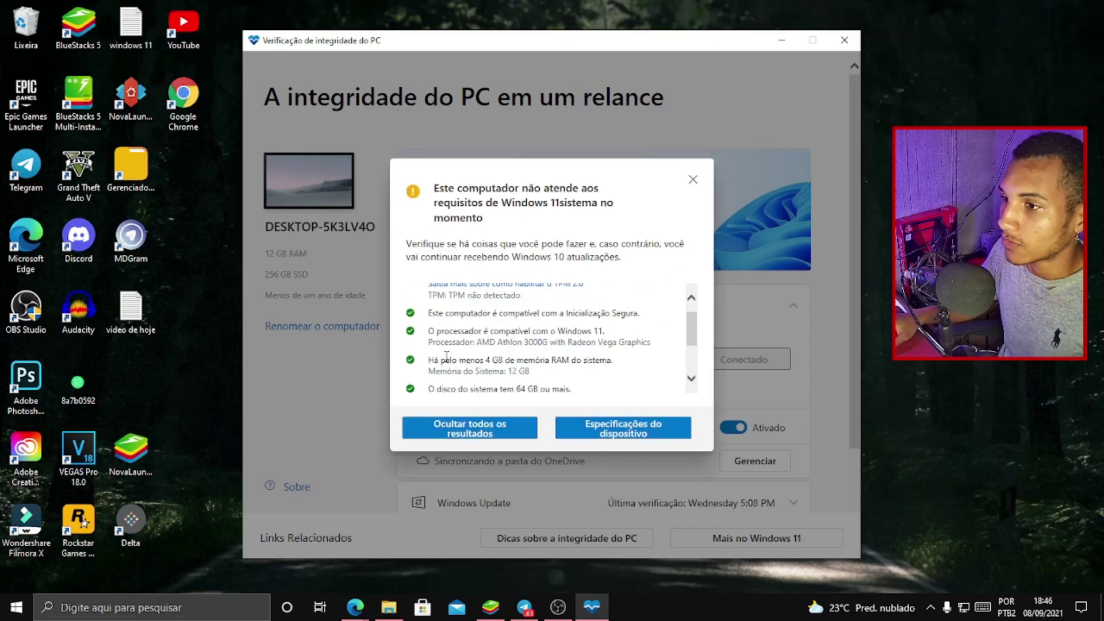
scroll(454, 360, up, 3)
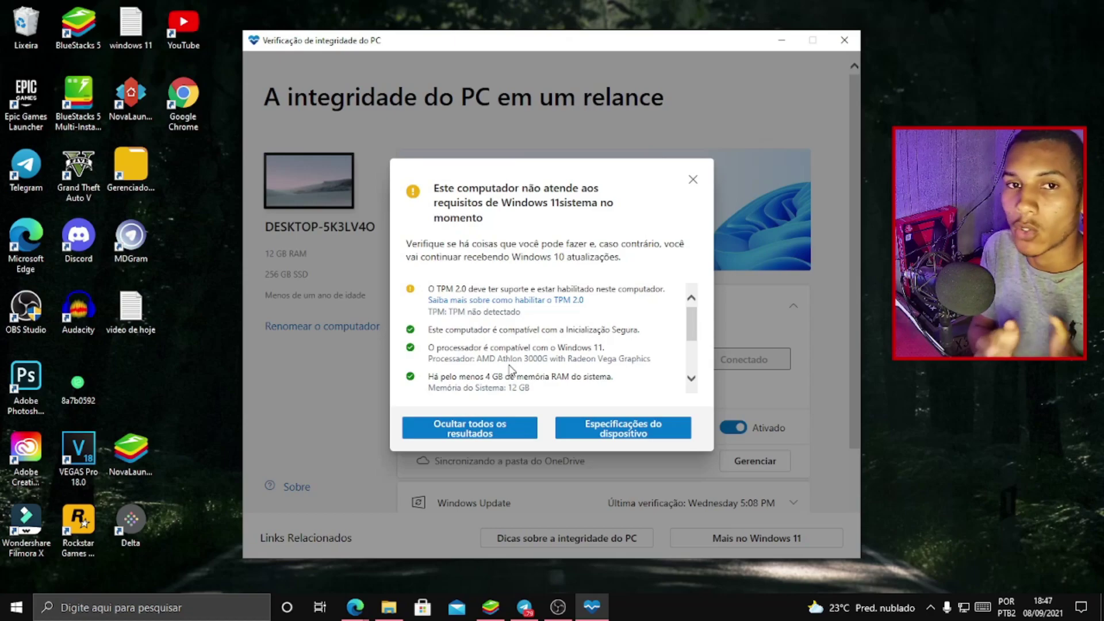
click(844, 40)
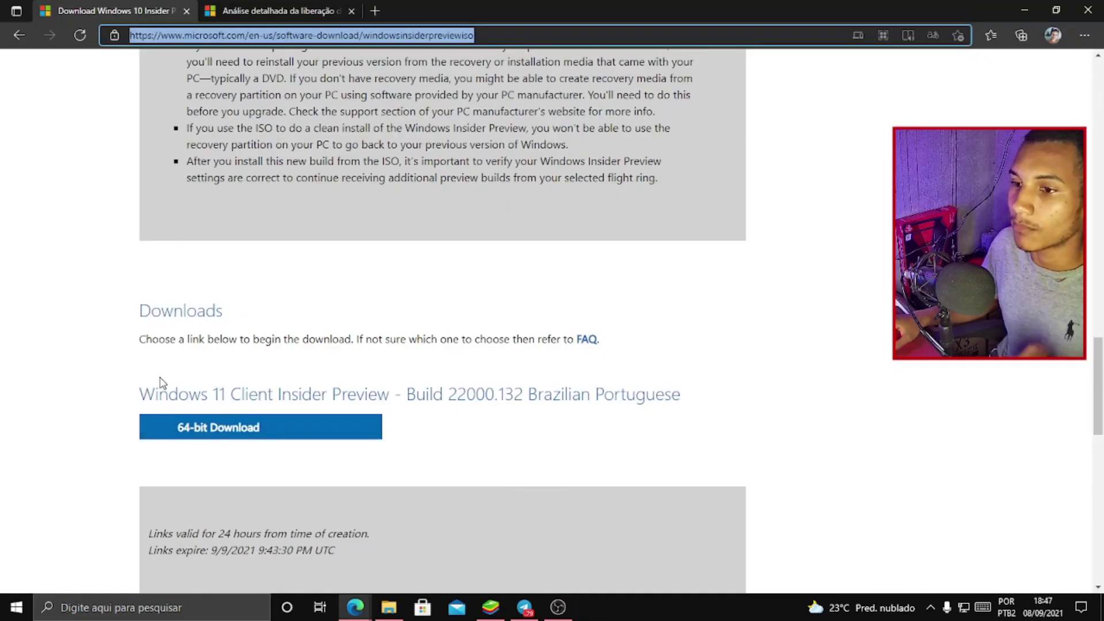
Start the 64-bit download of Windows 11 Client Insider Preview Build 22000.132 Brazilian Portuguese from the Windows Insider Preview Downloads page
click(162, 383)
scroll(282, 270, up, 10)
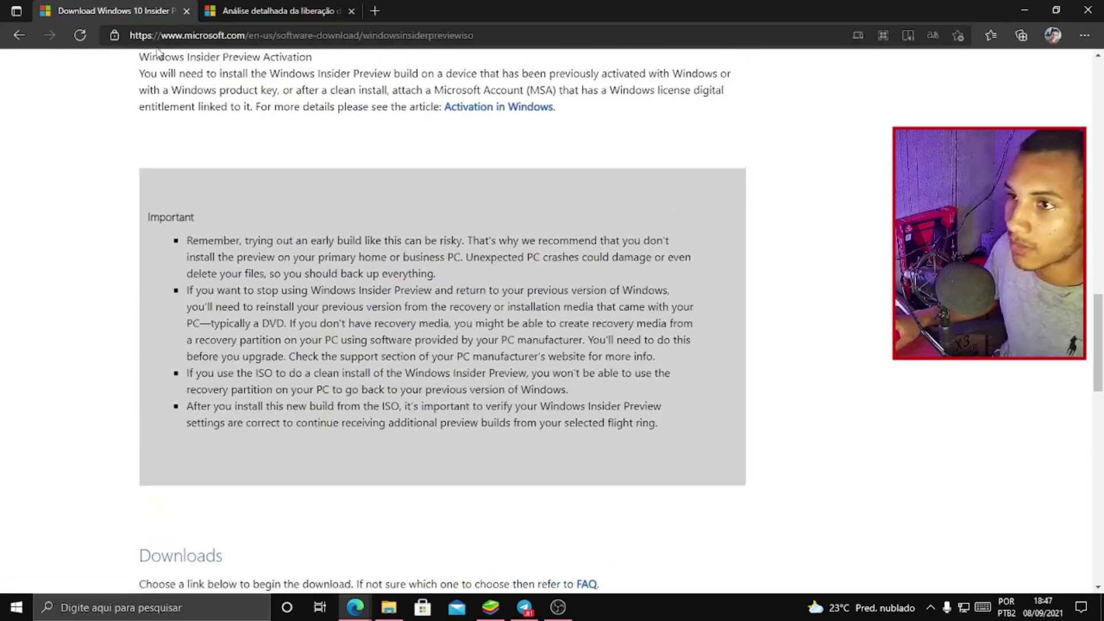
scroll(282, 270, up, 15)
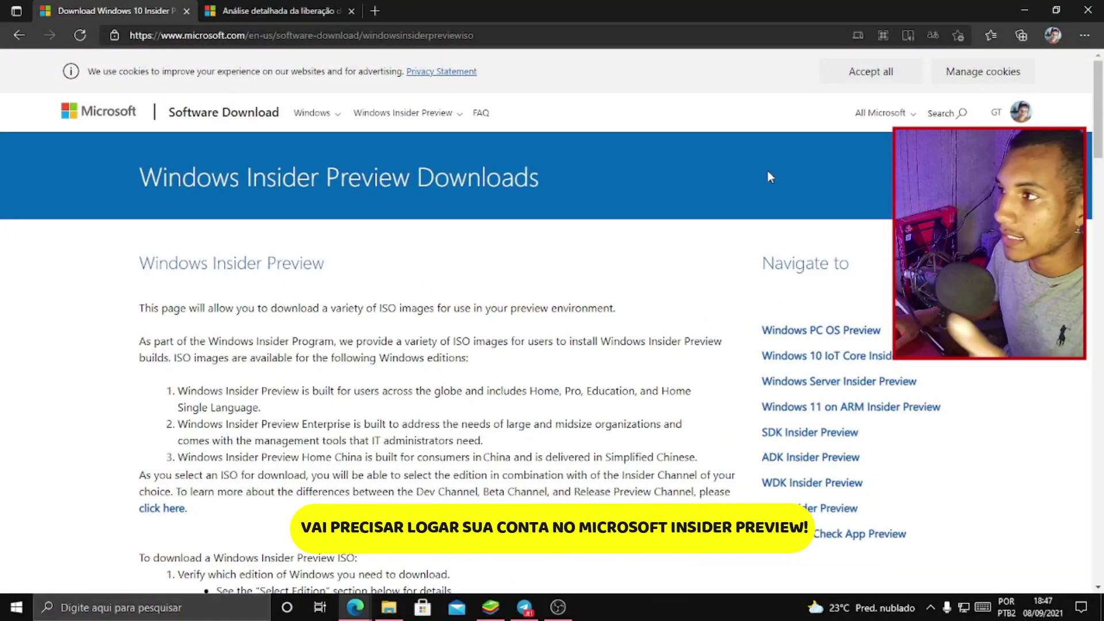
scroll(454, 339, down, 12)
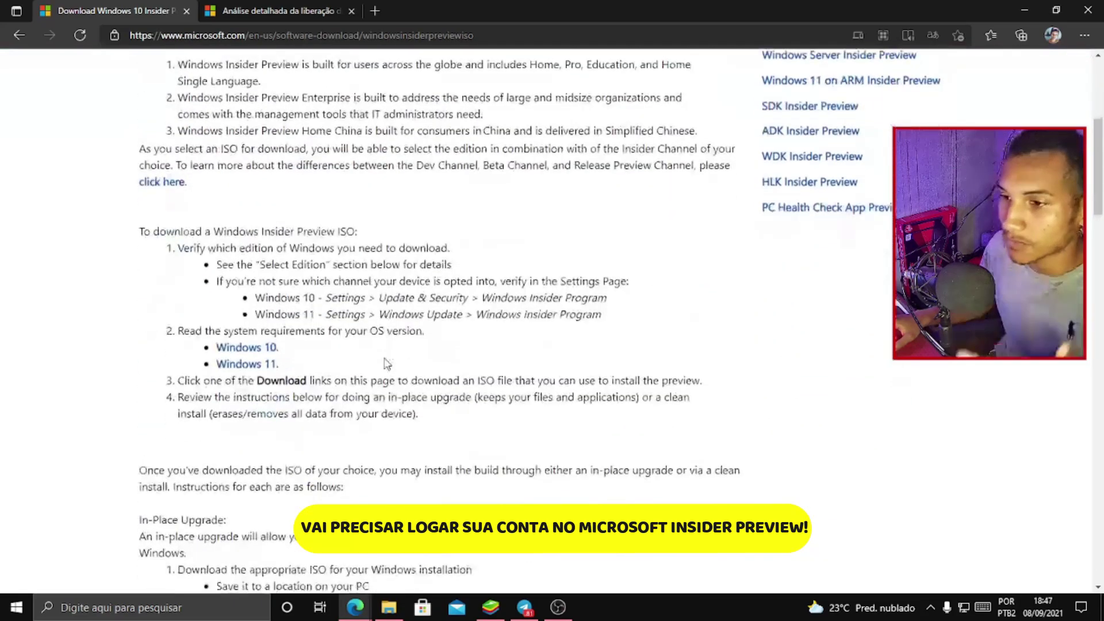
scroll(386, 364, down, 12)
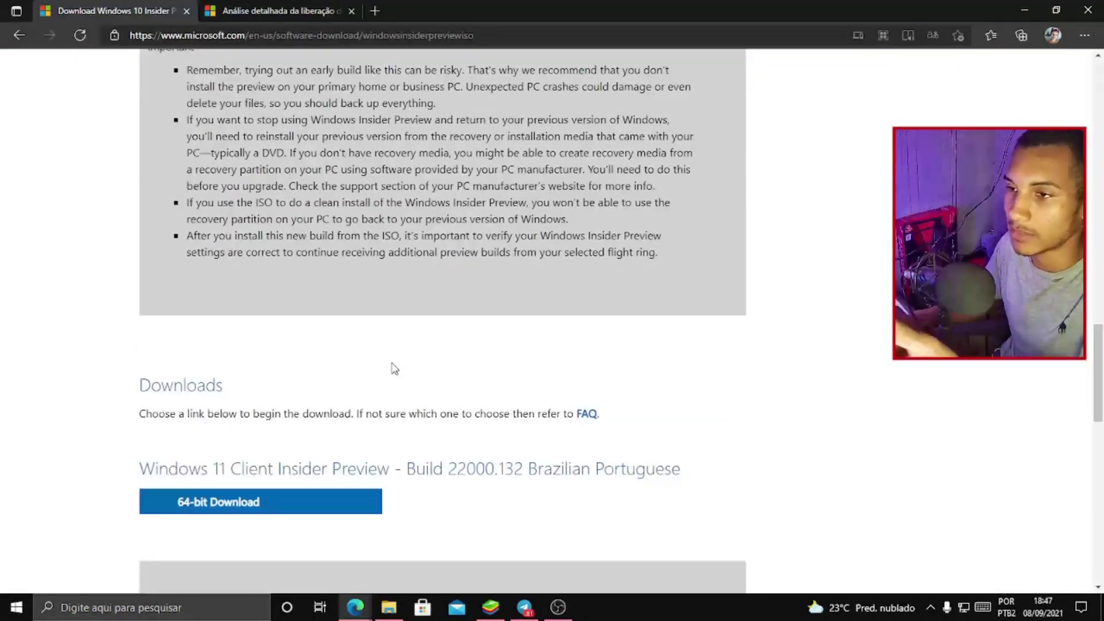
click(287, 503)
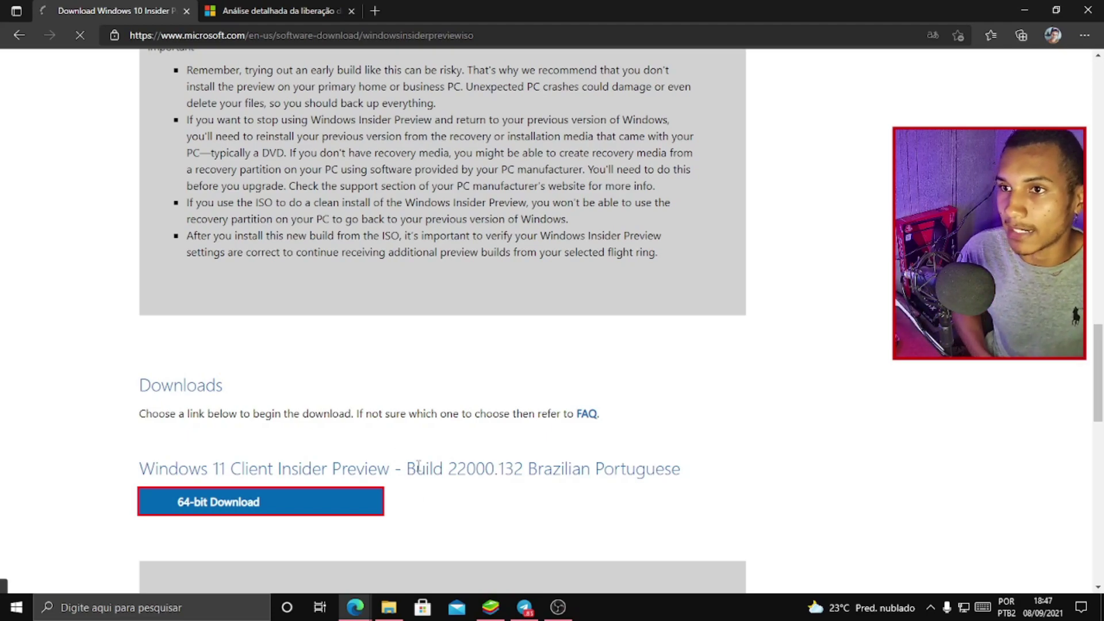
scroll(418, 467, up, 20)
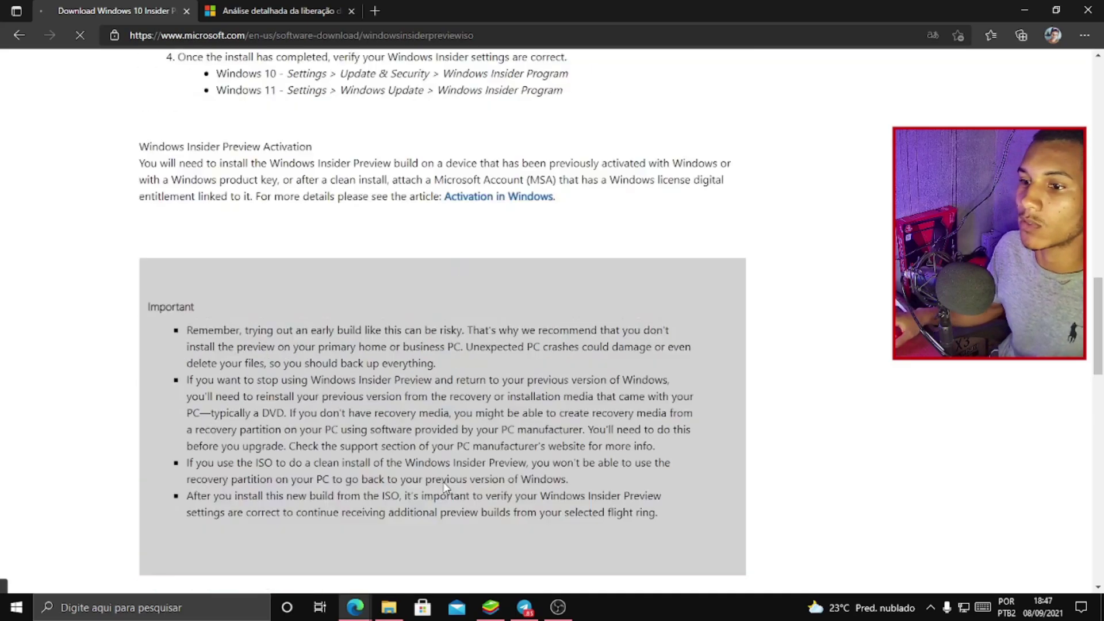
scroll(249, 401, down, 18)
scroll(248, 400, down, 4)
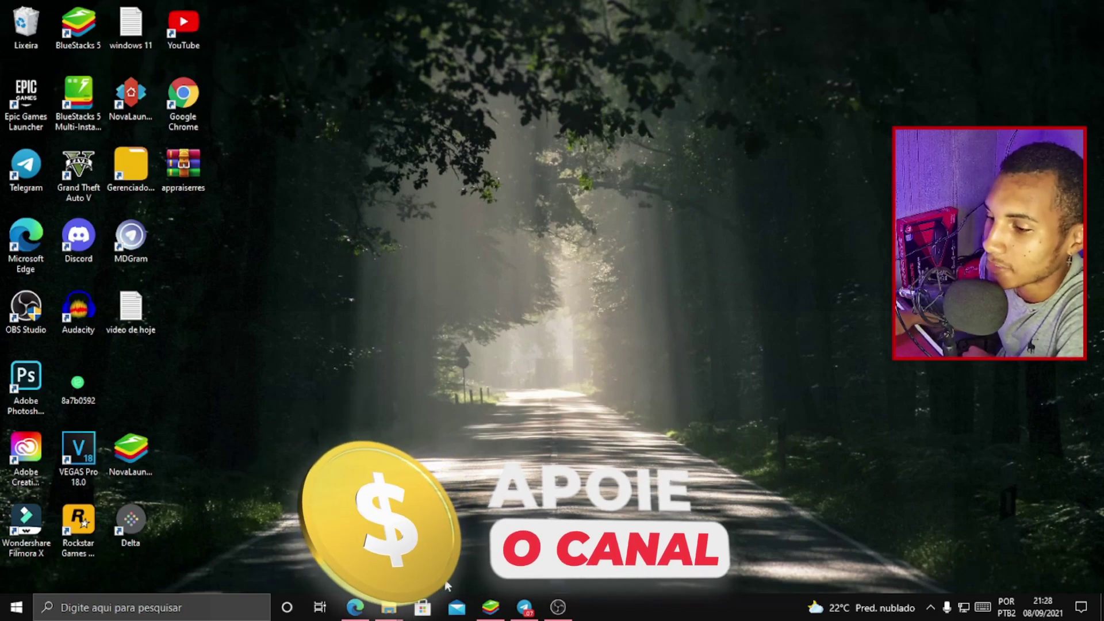
Extract the Windows11_InsiderPreview_Client_x64_pt-br_22000 image in Downloads to a folder of the same name and open that folder
mouse_move(388, 607)
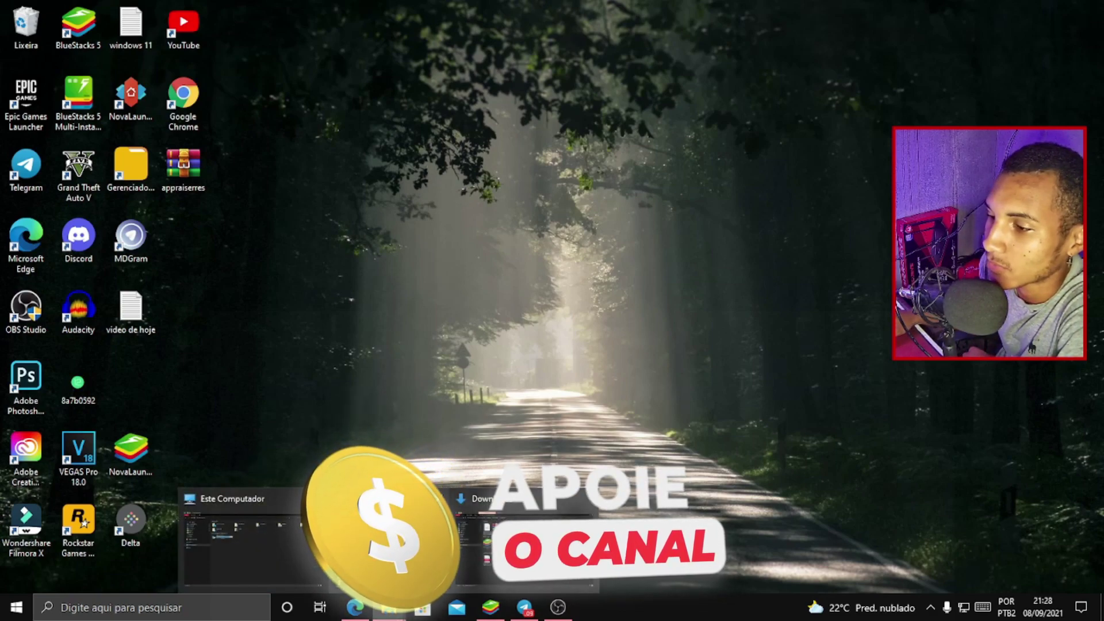
click(523, 540)
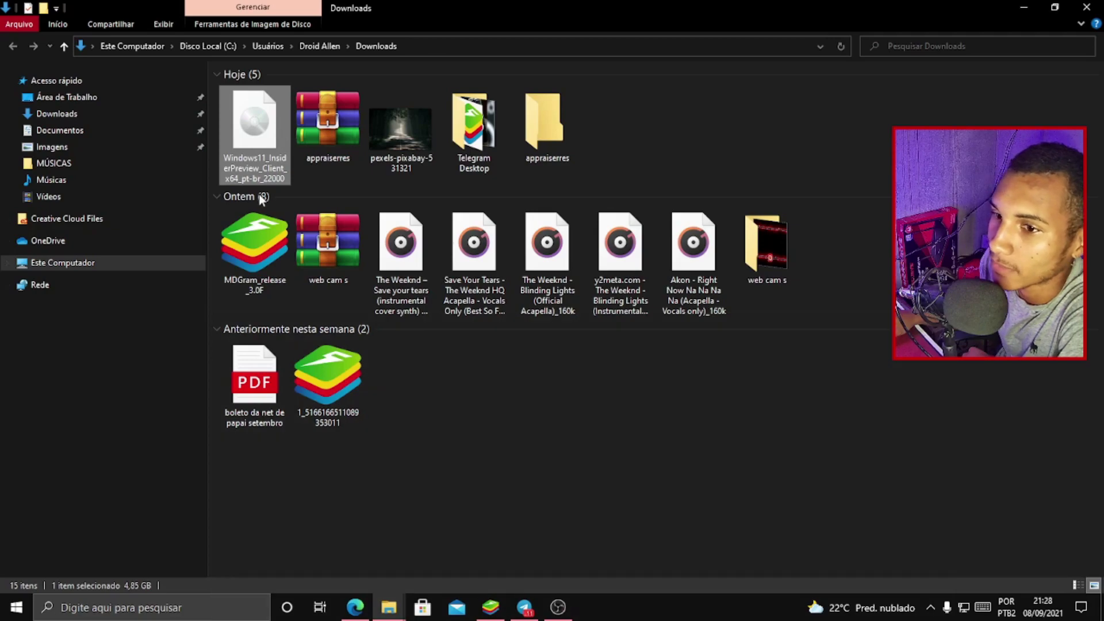
click(378, 546)
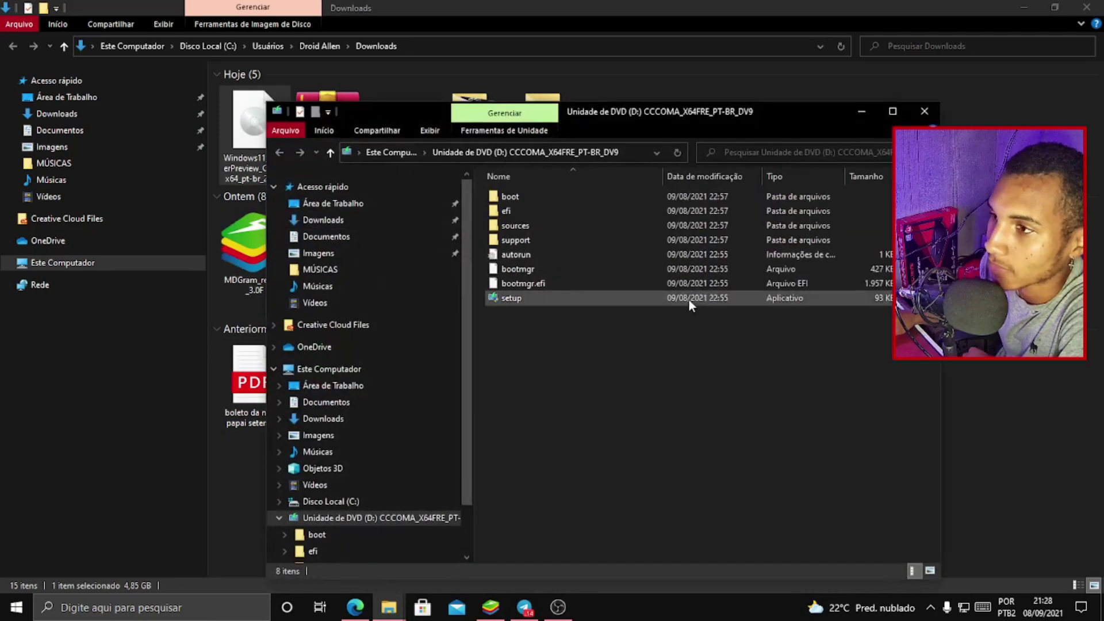
click(935, 111)
right_click(254, 140)
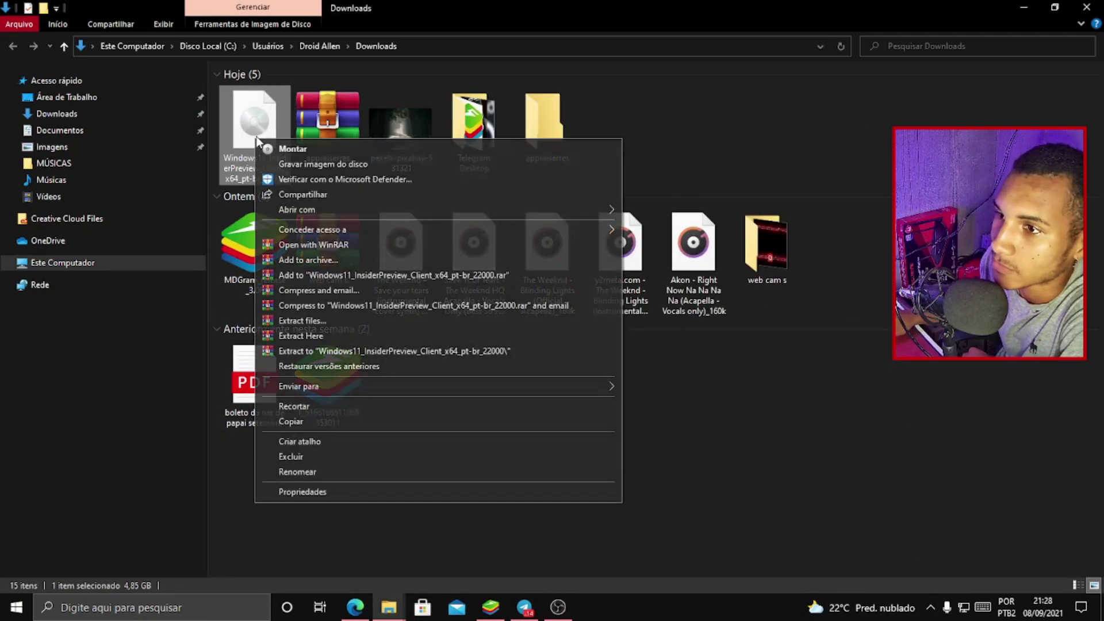
click(347, 352)
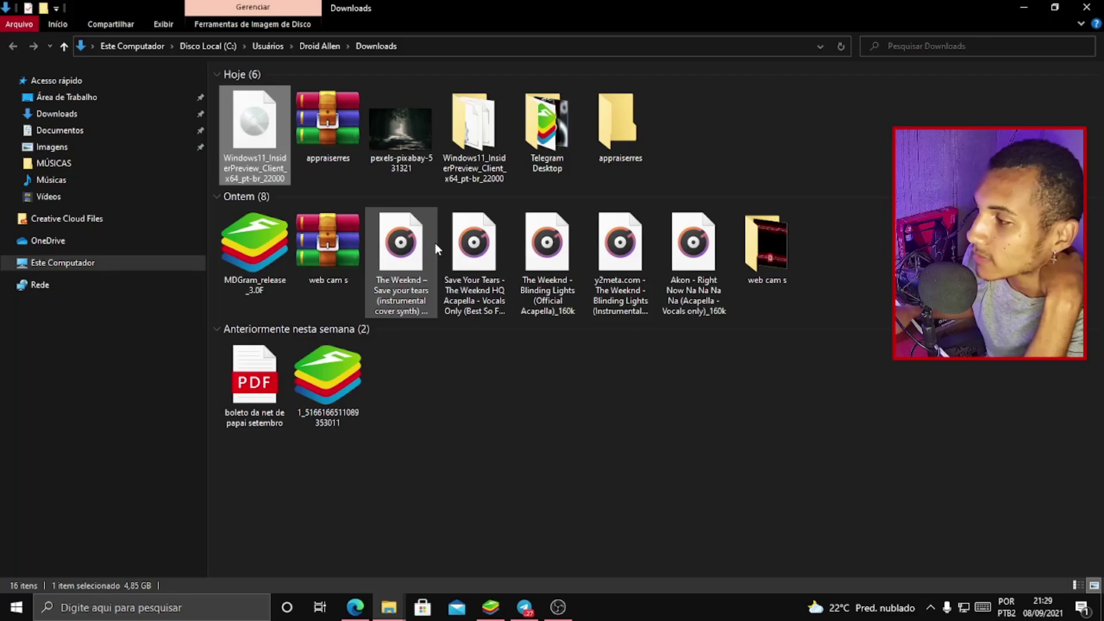
double_click(472, 138)
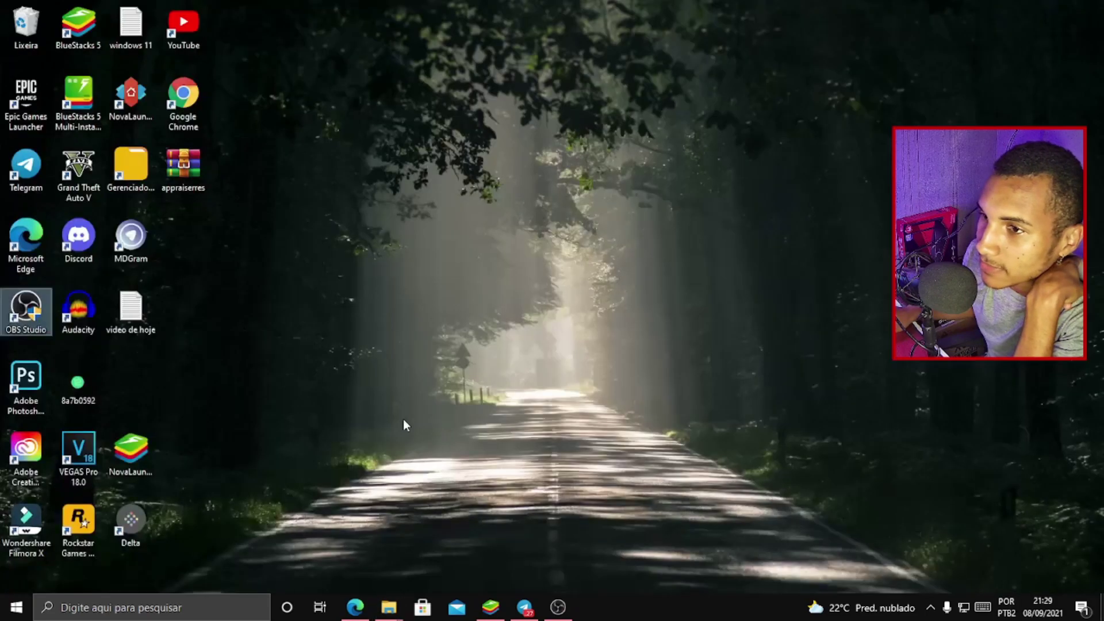
Extract the appraiserres archive on the desktop into its own appraiserres folder
drag(166, 178, 424, 249)
right_click(424, 249)
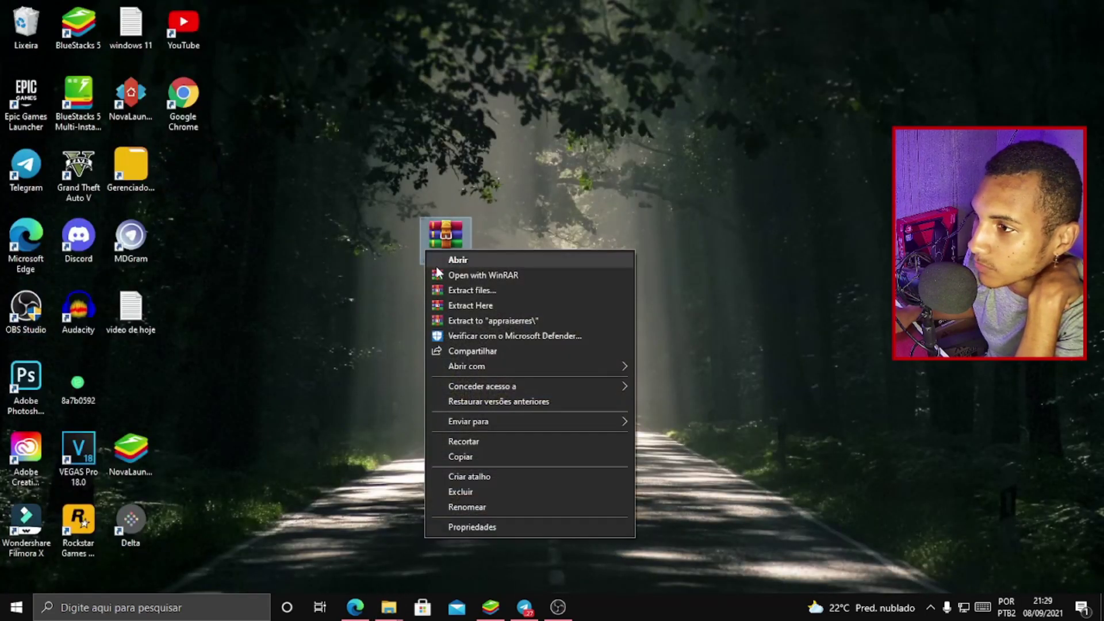
click(468, 323)
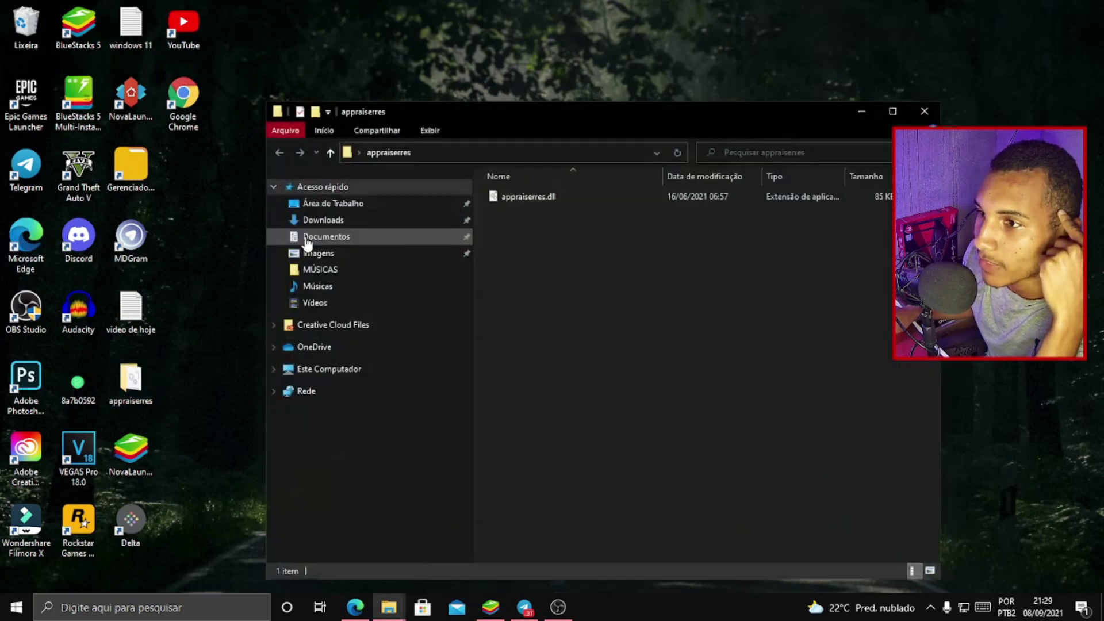
Move appraiserres.dll from the appraiserres folder into the extracted Windows 11 sources folder, replacing the existing file
right_click(517, 196)
click(557, 369)
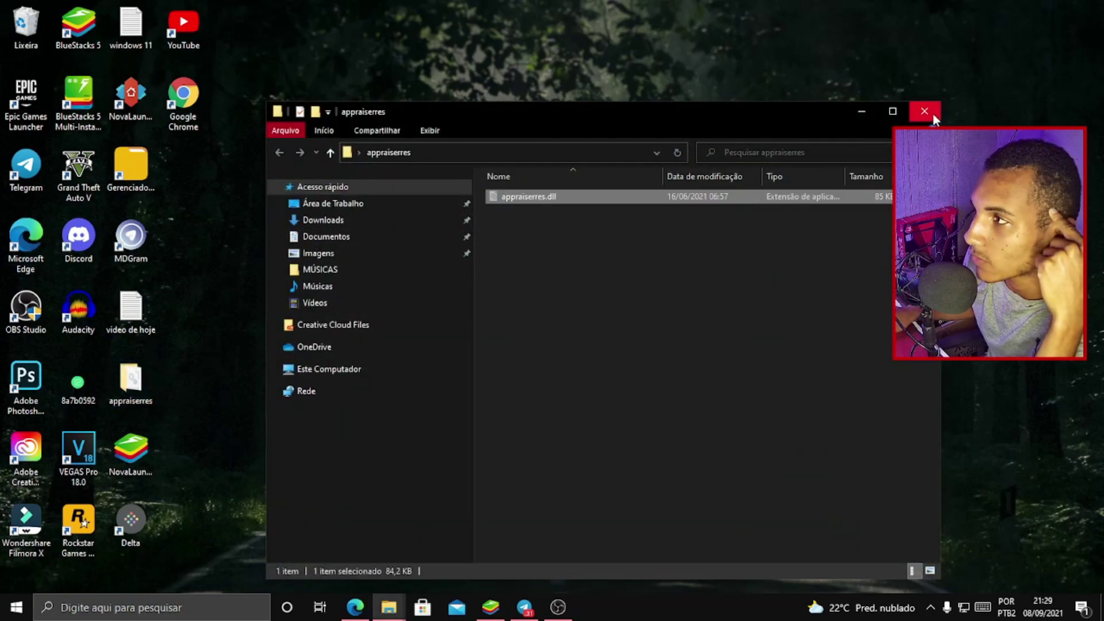
click(923, 111)
mouse_move(389, 607)
click(448, 550)
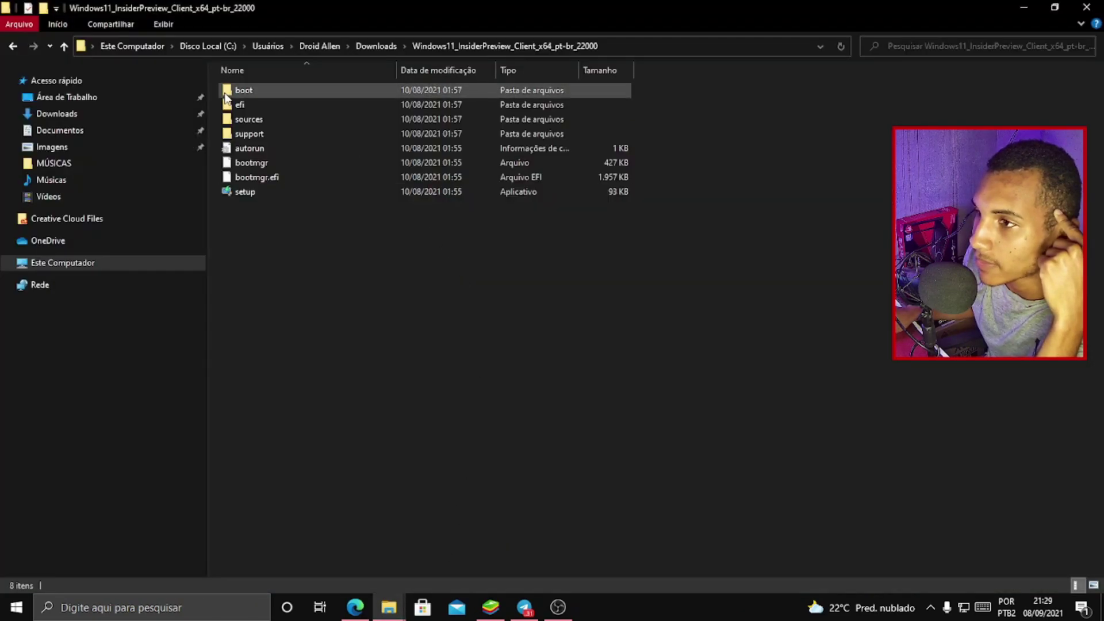
double_click(244, 115)
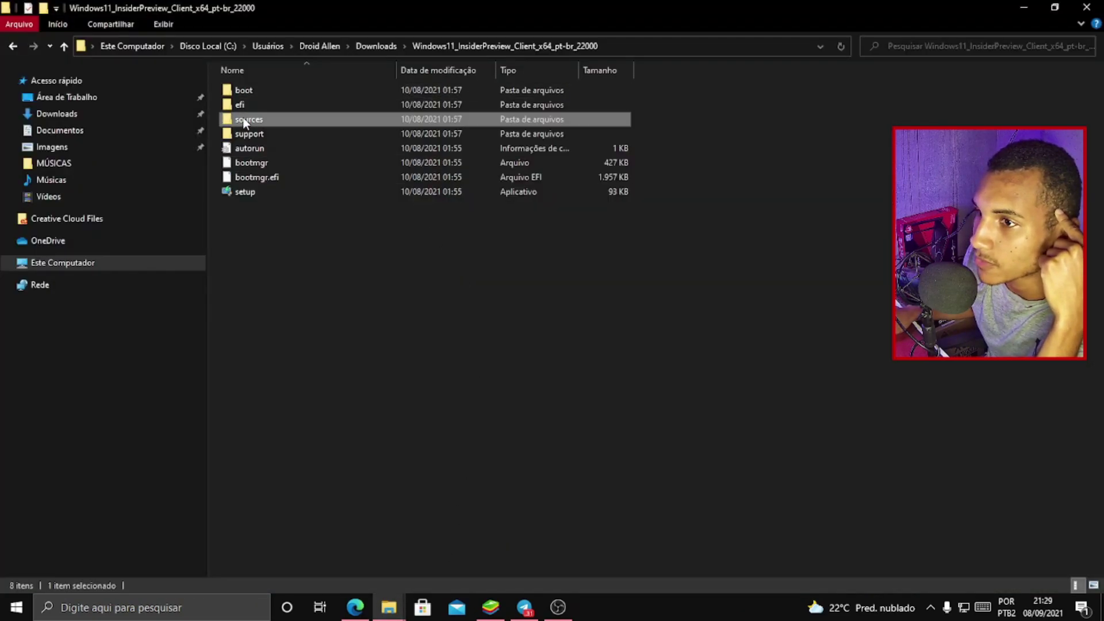
right_click(854, 244)
click(865, 357)
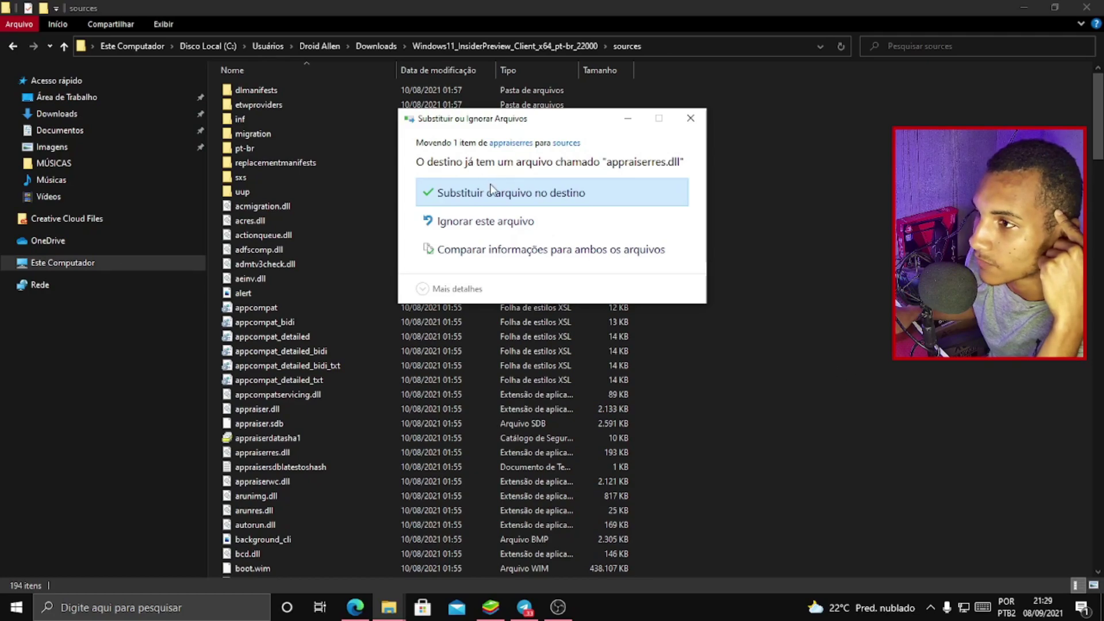
click(492, 183)
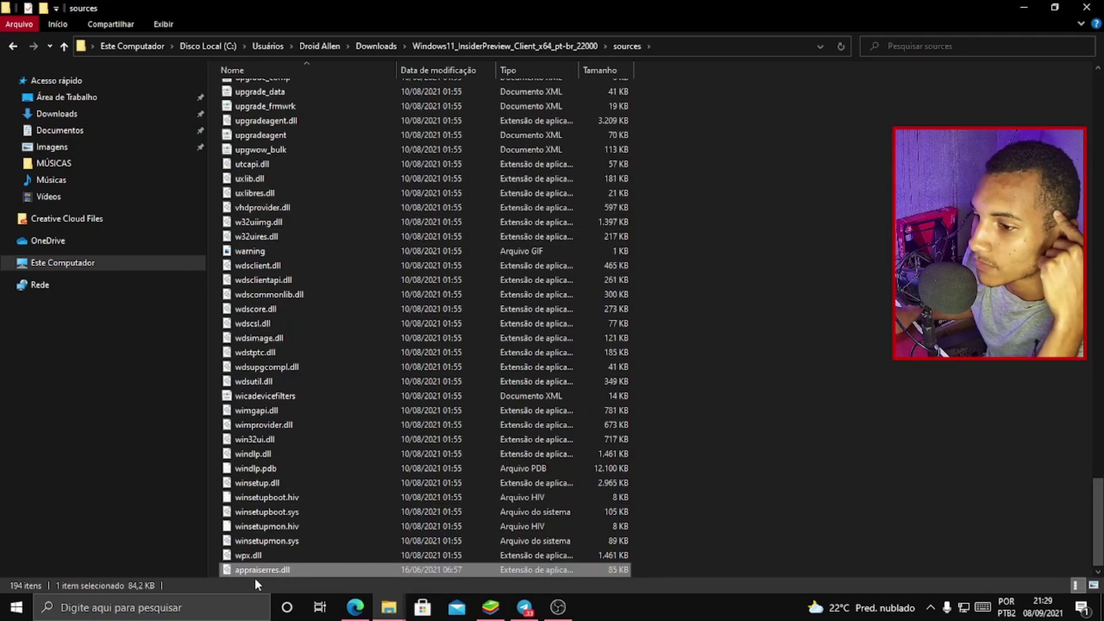
Run setup from the extracted Windows 11 folder, continue past the introduction, and accept the license terms
click(13, 46)
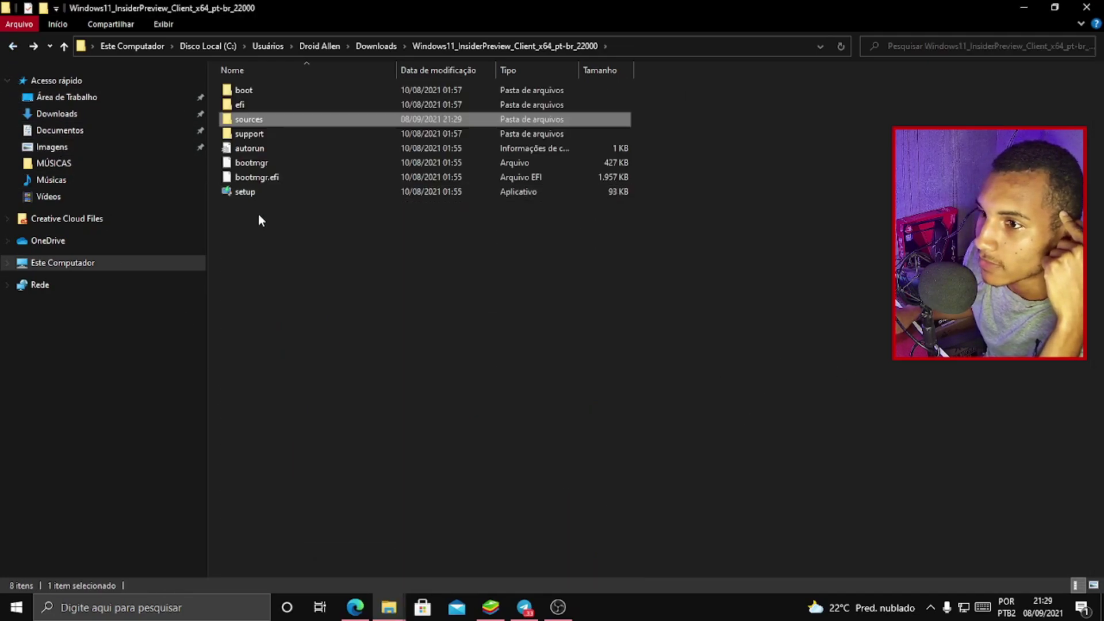
double_click(245, 192)
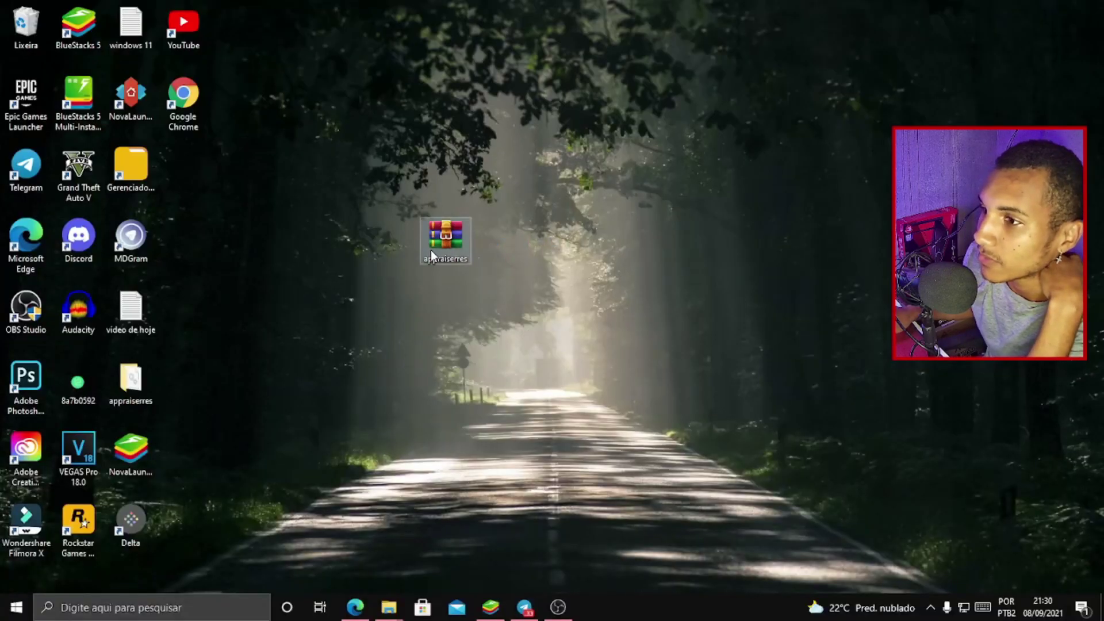
drag(361, 242, 183, 178)
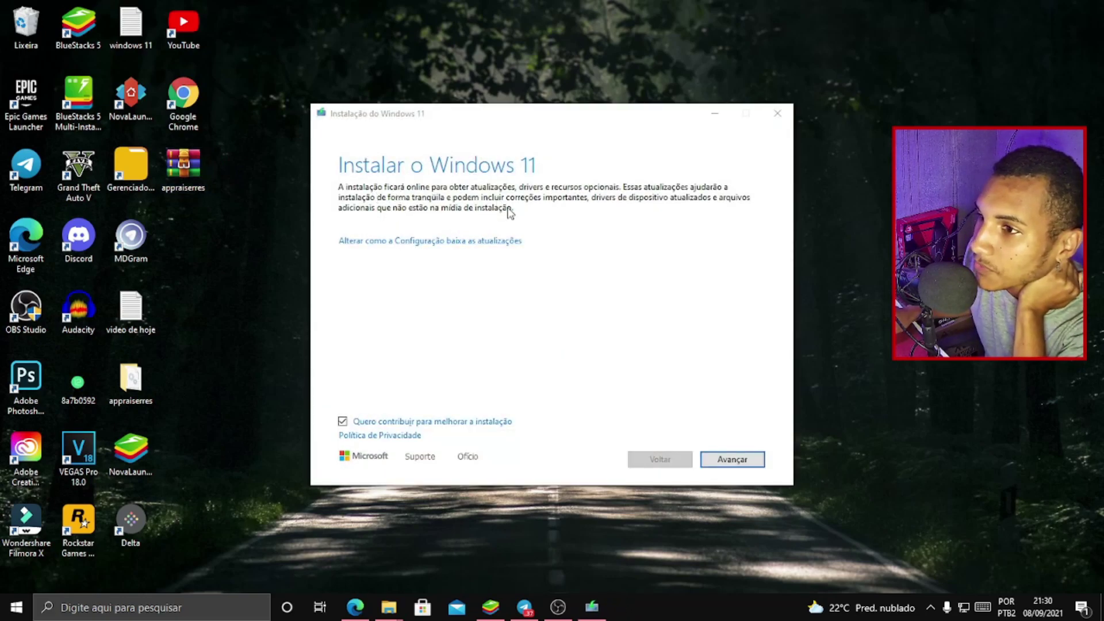
click(738, 458)
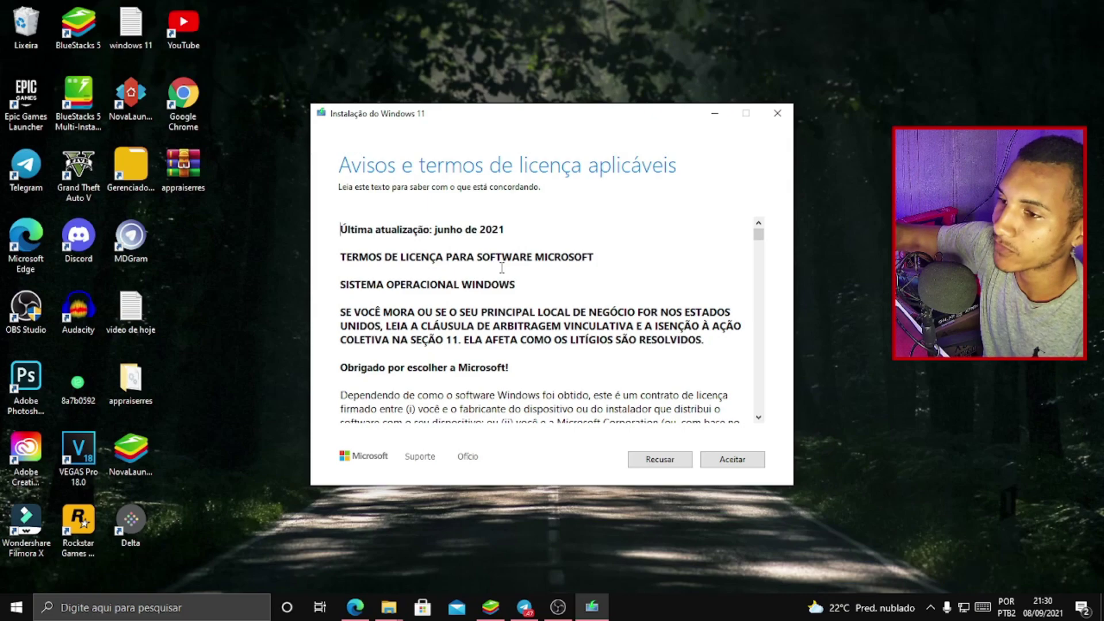
click(740, 458)
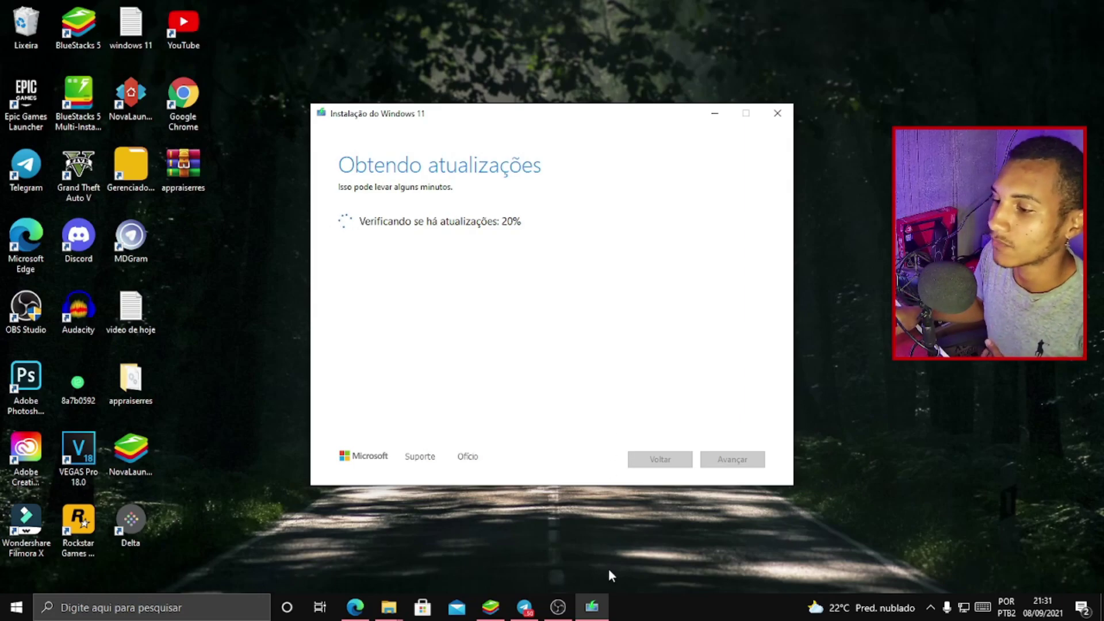
Dismiss the CPU block notice in the Windows 11 installer and proceed to the ready-to-install summary
click(557, 607)
click(557, 607)
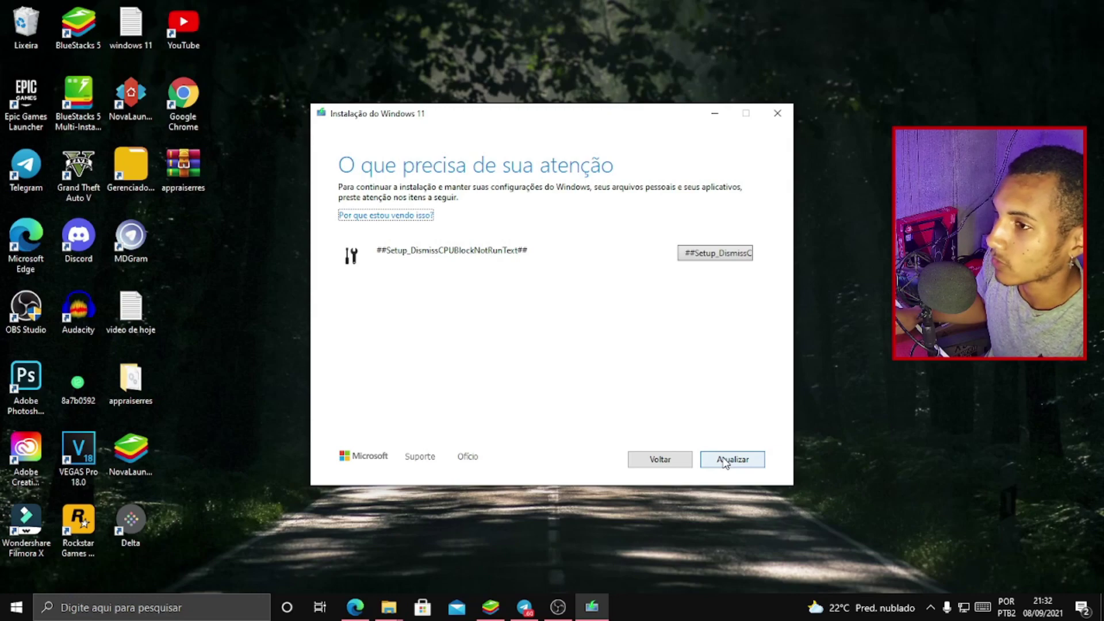
click(723, 260)
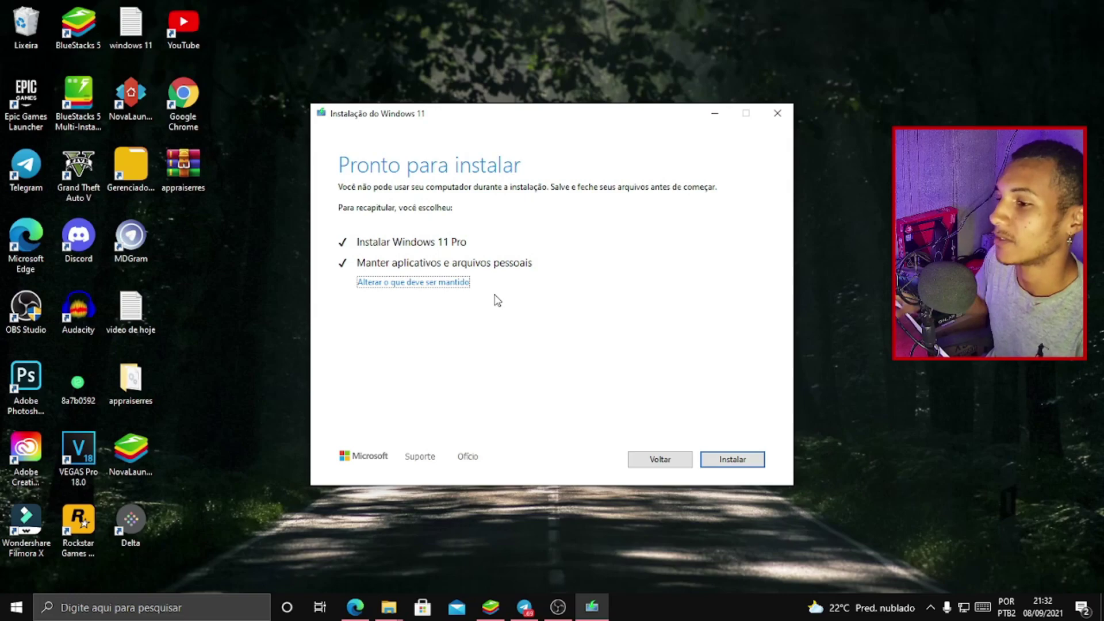
click(557, 609)
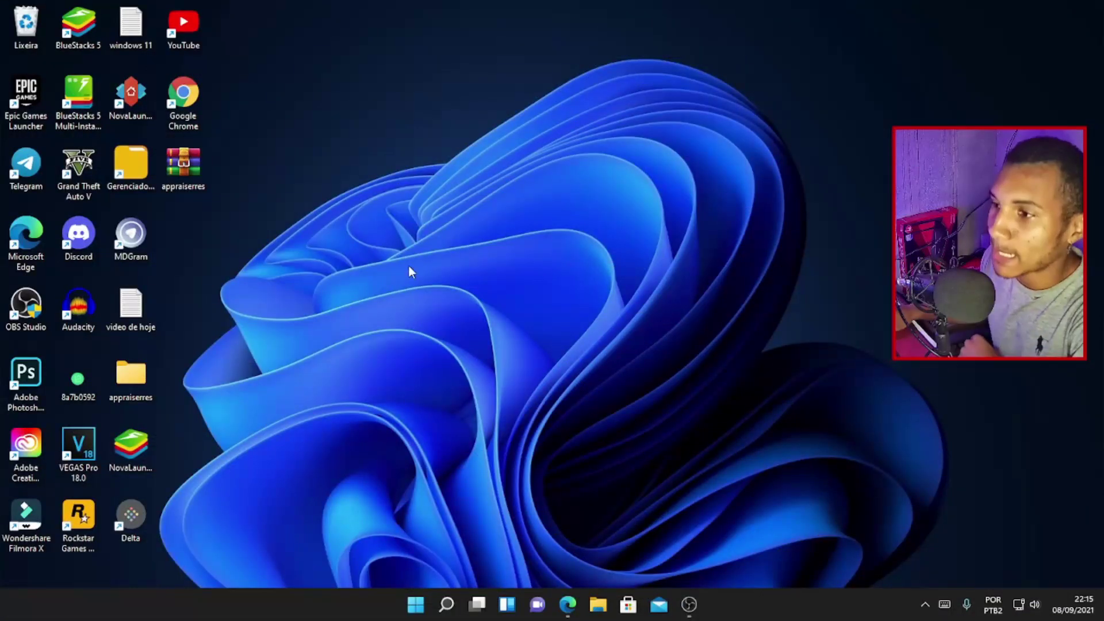
right_click(472, 295)
click(507, 349)
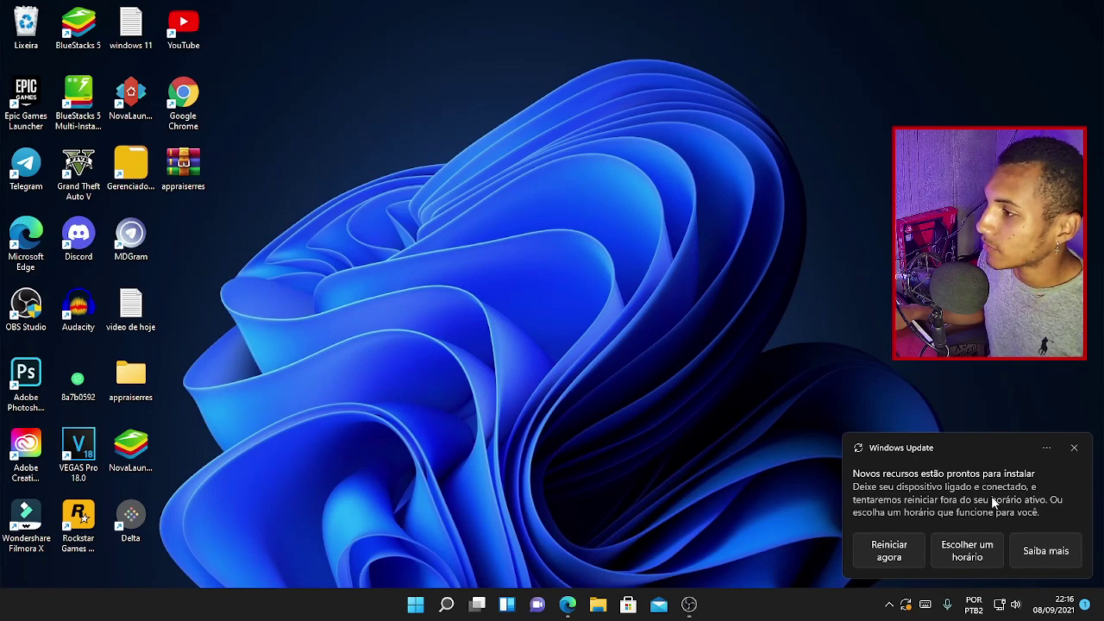
Dismiss the Windows Update notification and open the System page of the Windows settings
click(1073, 448)
key(super)
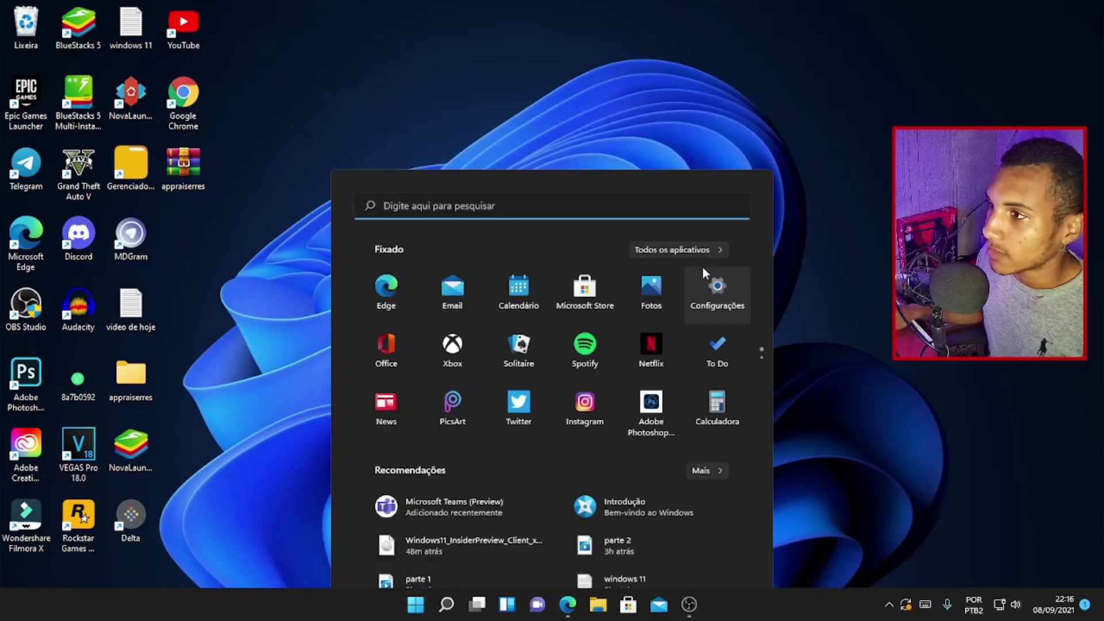
click(713, 230)
scroll(454, 350, down, 1)
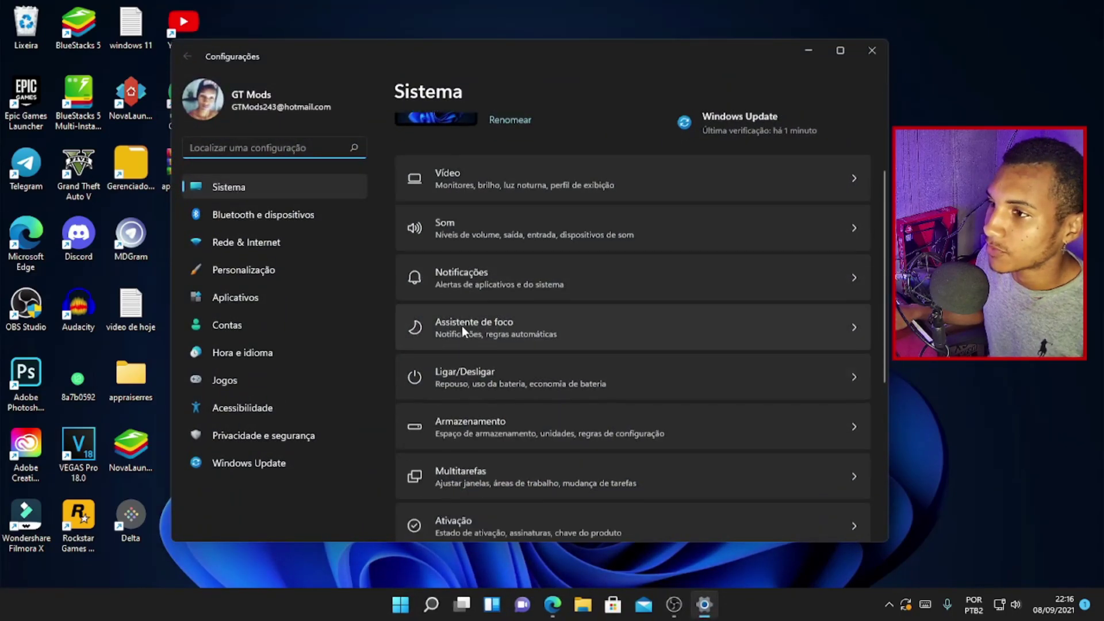
Review the device and Windows specifications on the About page of the system settings, and close the settings
scroll(488, 311, up, 2)
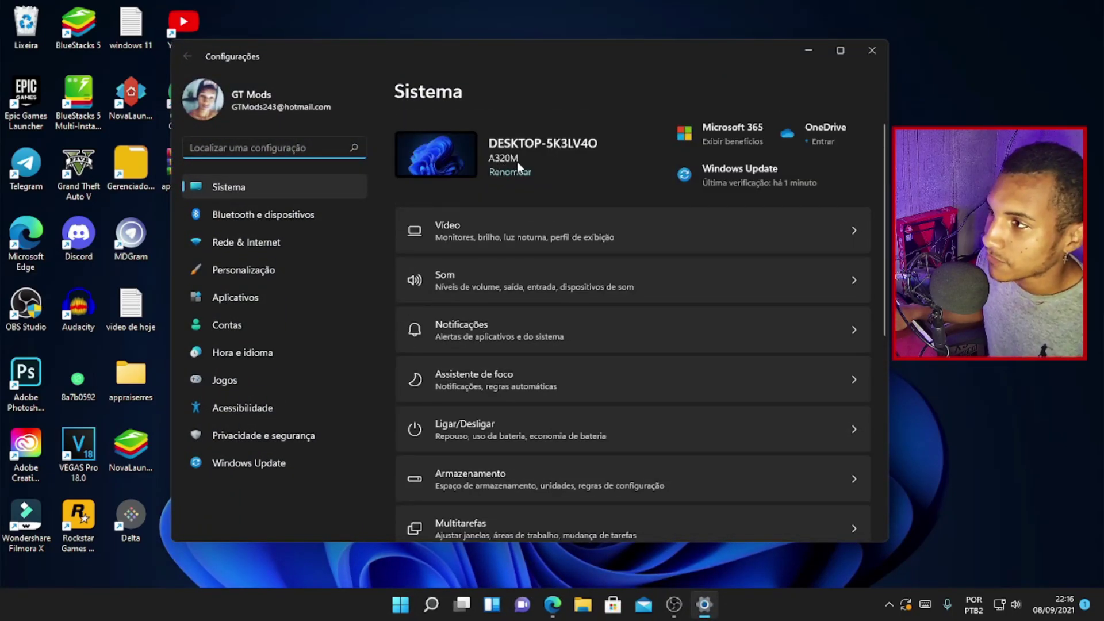
scroll(513, 259, down, 8)
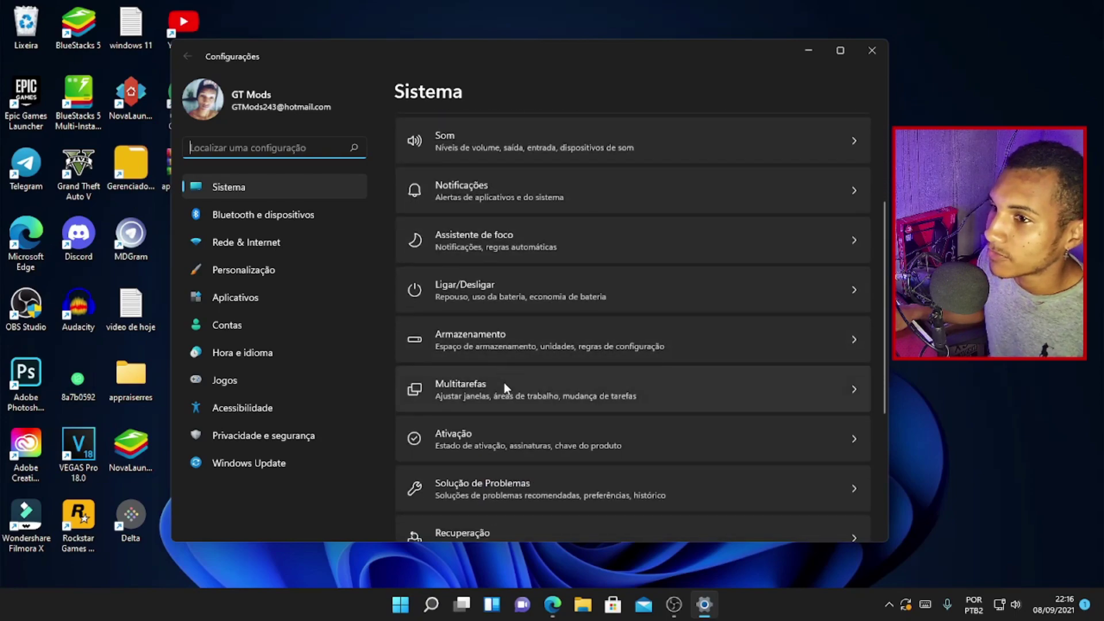
click(497, 485)
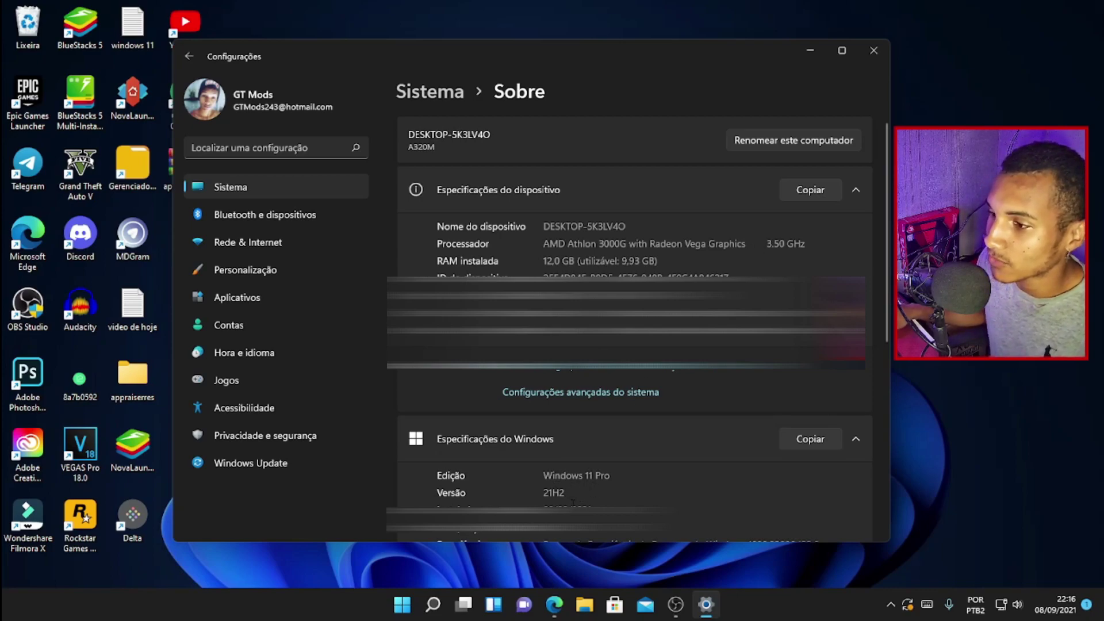
scroll(573, 503, down, 1)
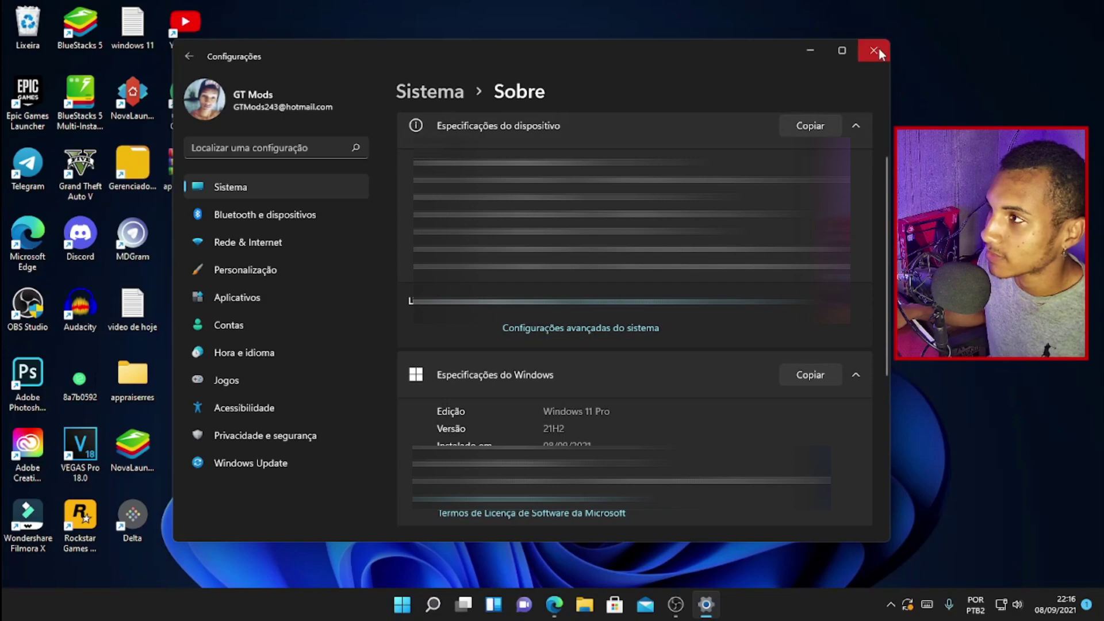
click(874, 51)
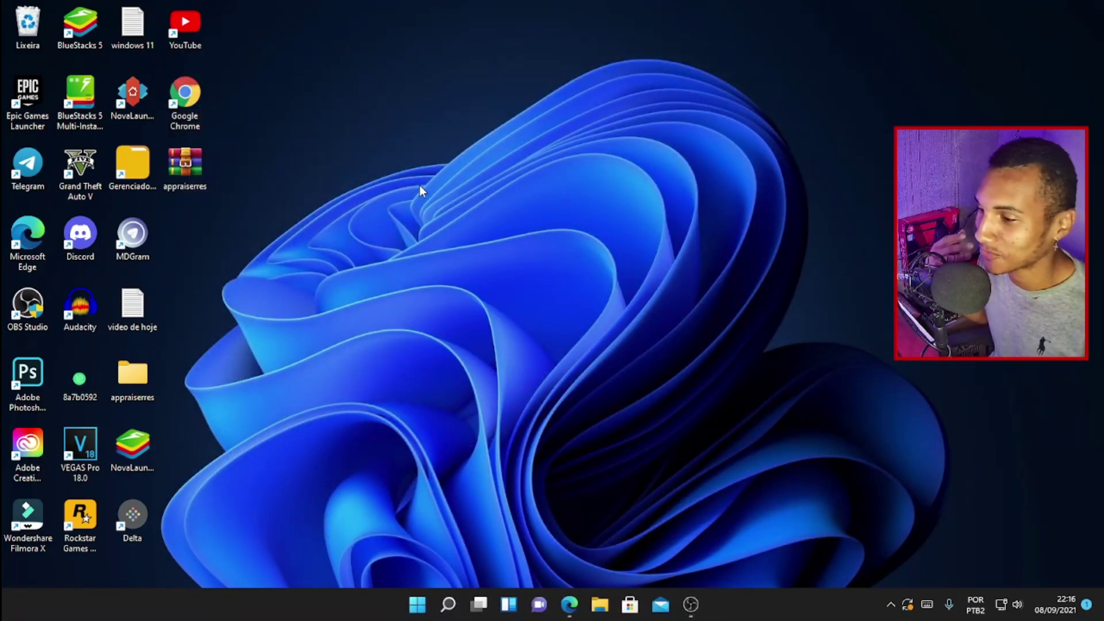
Open File Explorer maximized, view the drives and folders under Este Computador, close it, and refresh the desktop
key(super+e)
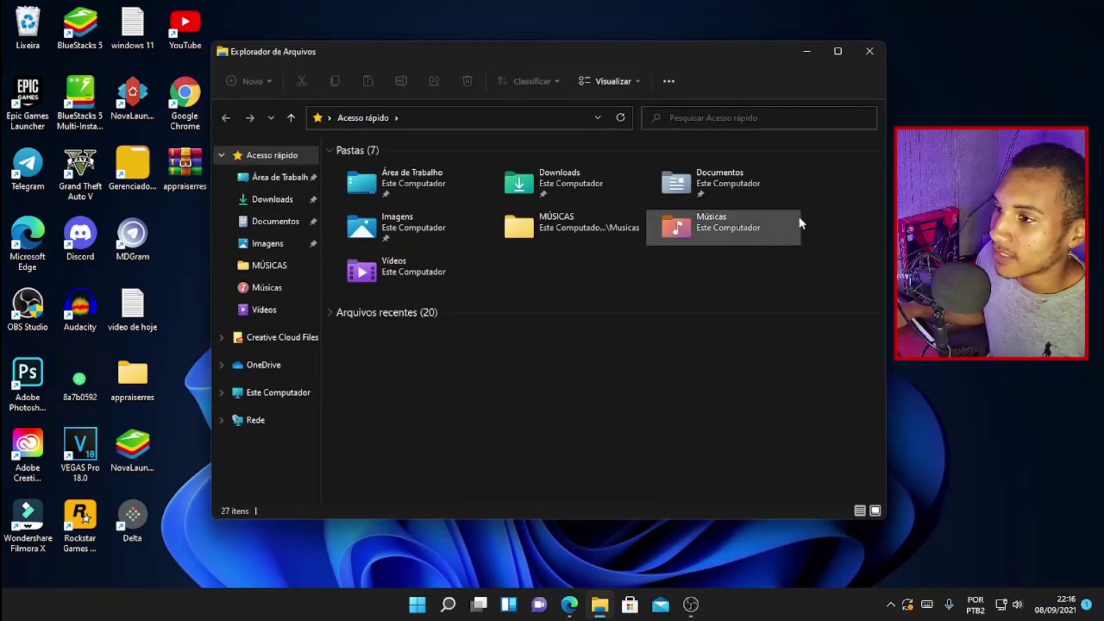
click(834, 53)
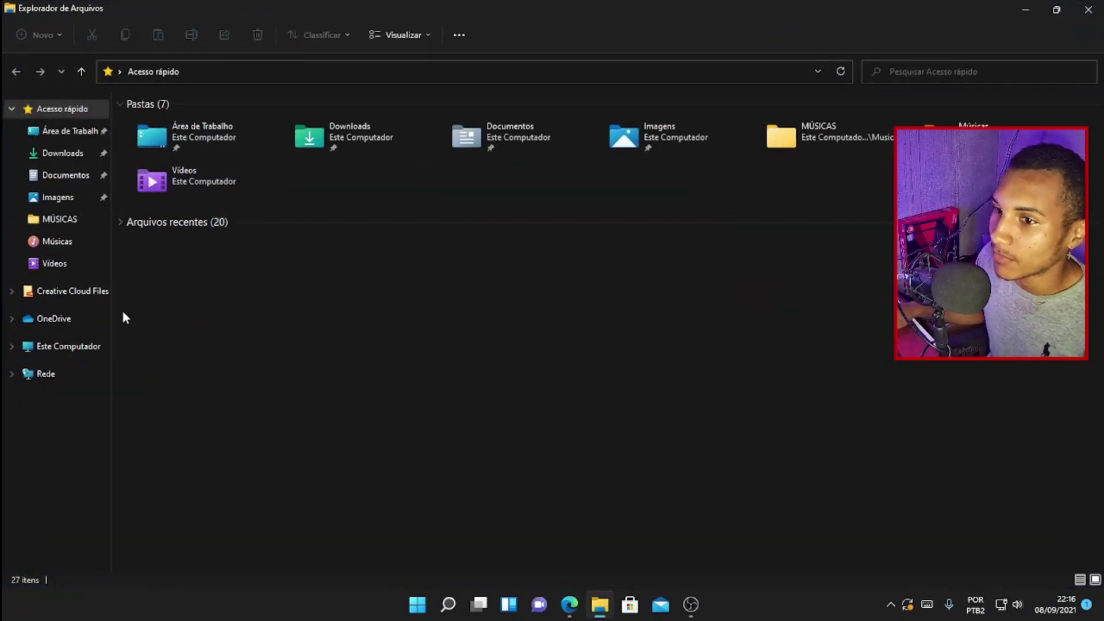
click(43, 348)
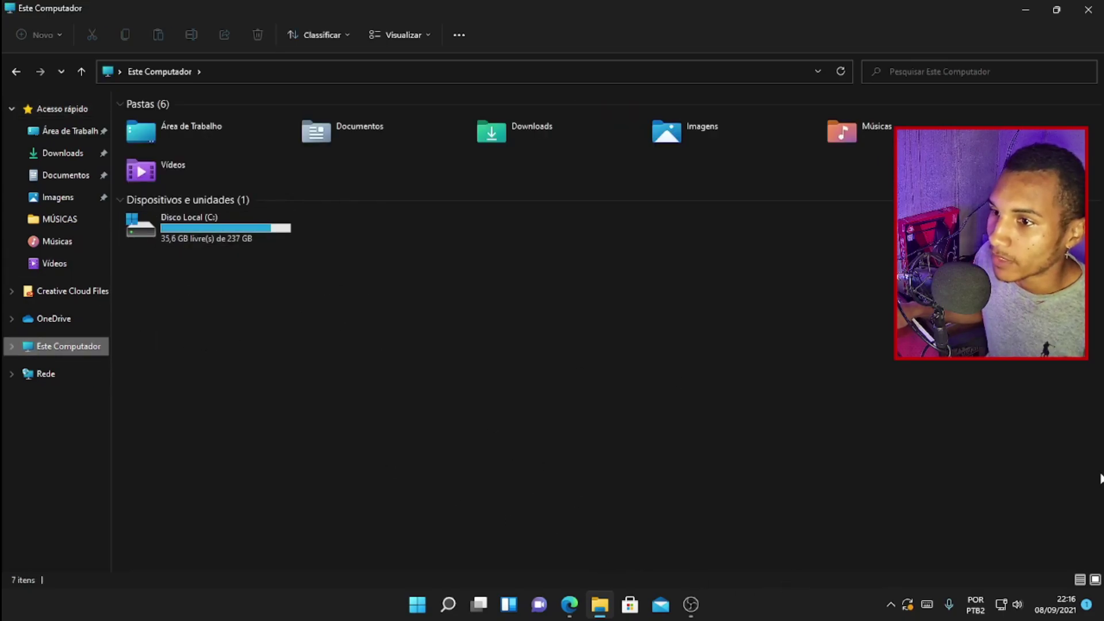
click(1090, 10)
right_click(440, 193)
click(497, 251)
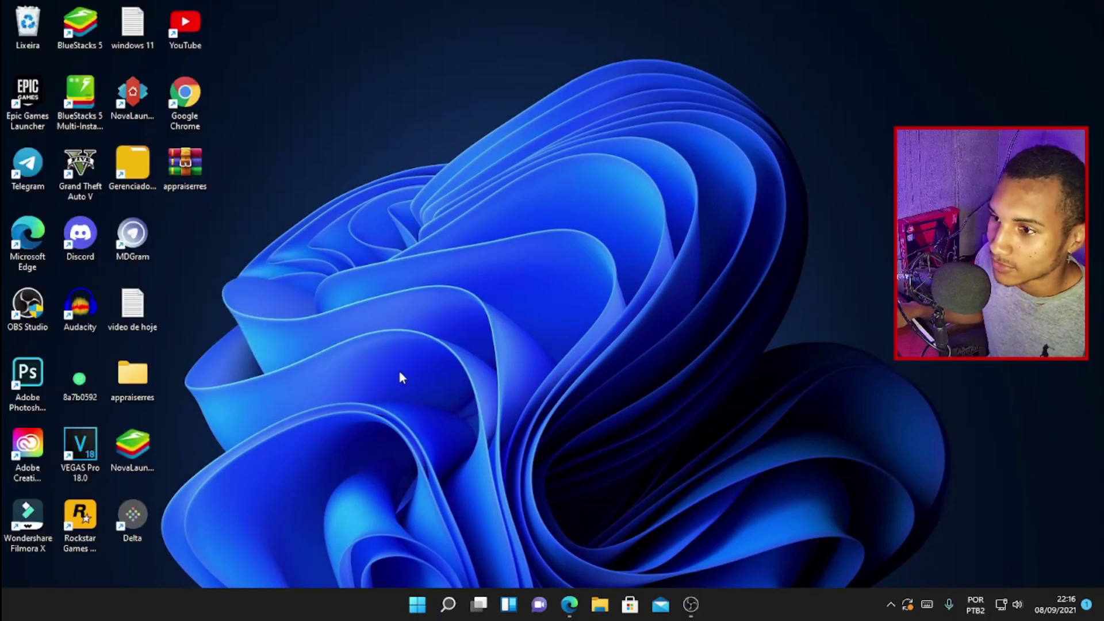
Open Task Manager, look through the running processes, and display the CPU performance graph
key(ctrl+shift+Escape)
drag(274, 121, 367, 86)
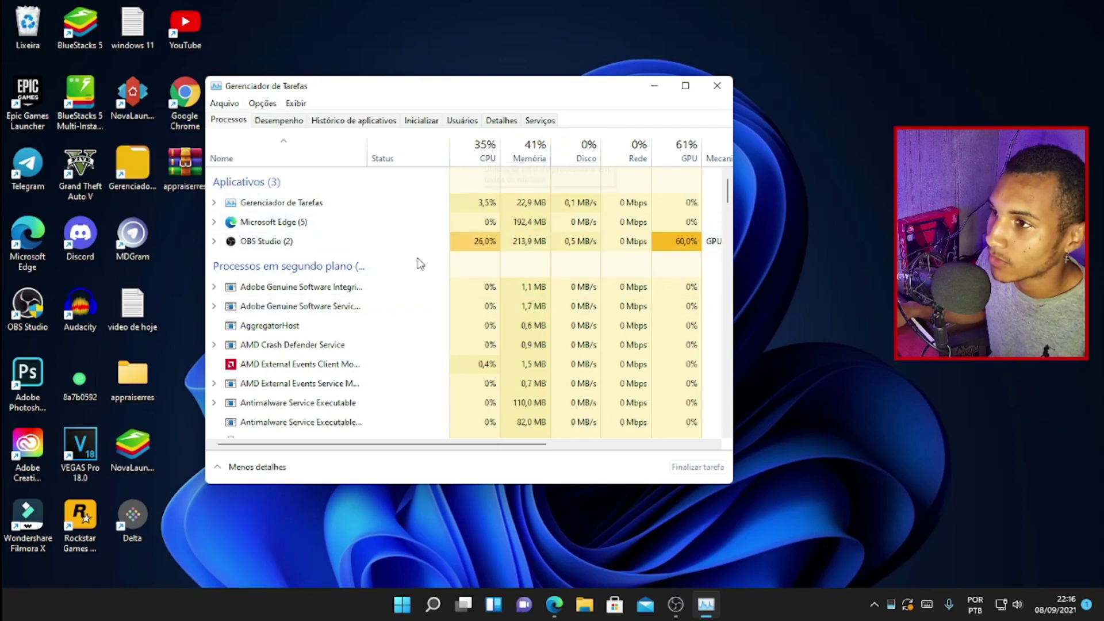
scroll(377, 379, down, 3)
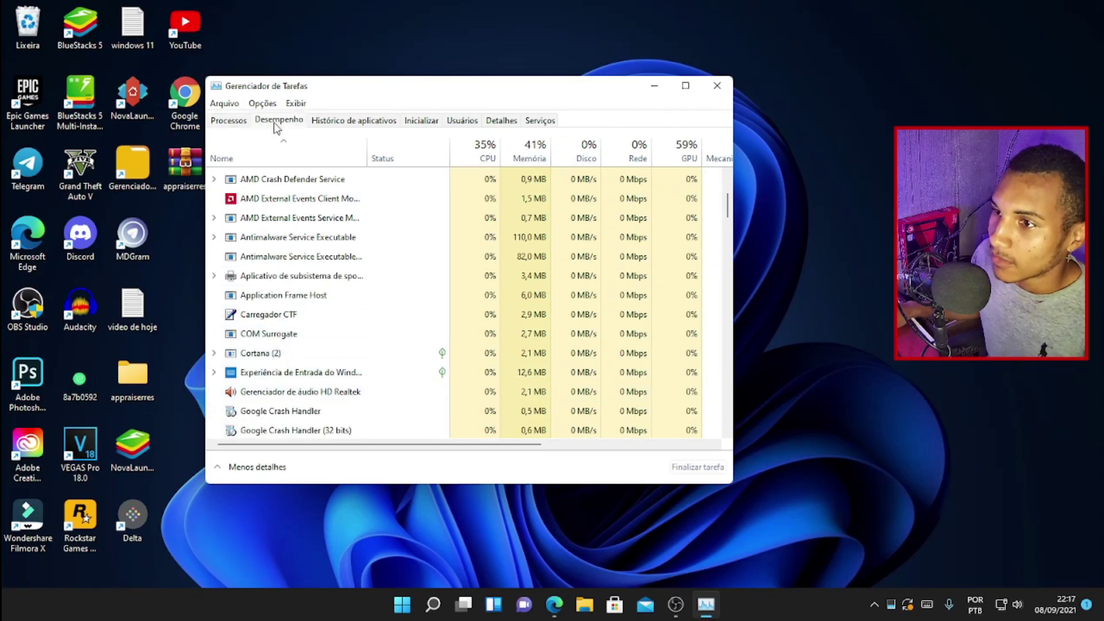
click(278, 120)
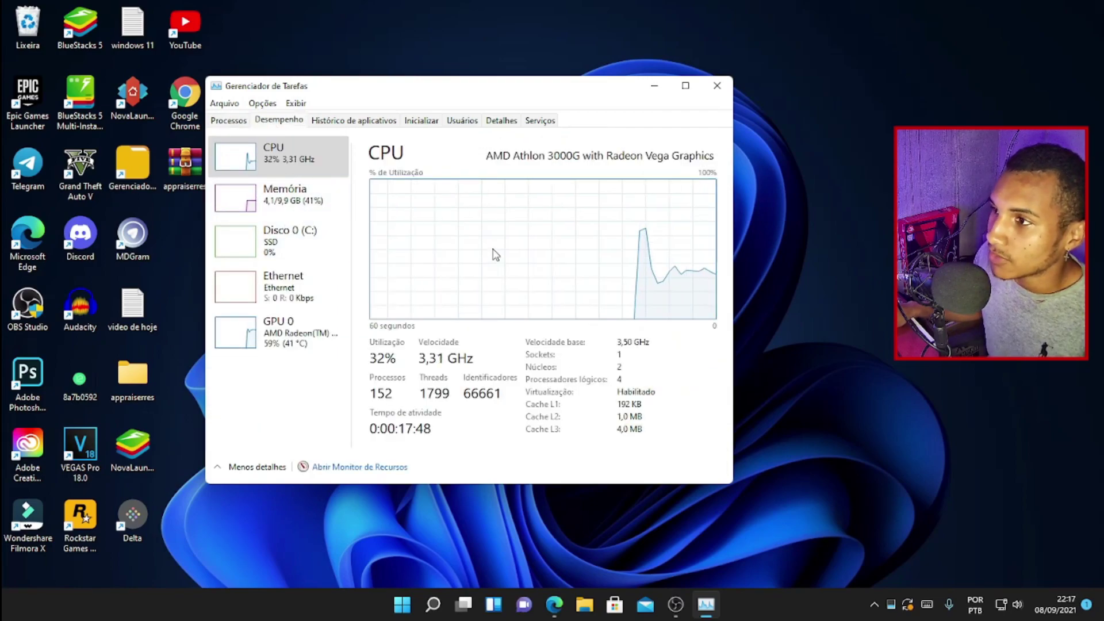
Display the memory performance data, enlarge the Task Manager window to reveal all memory details, and close it
click(304, 207)
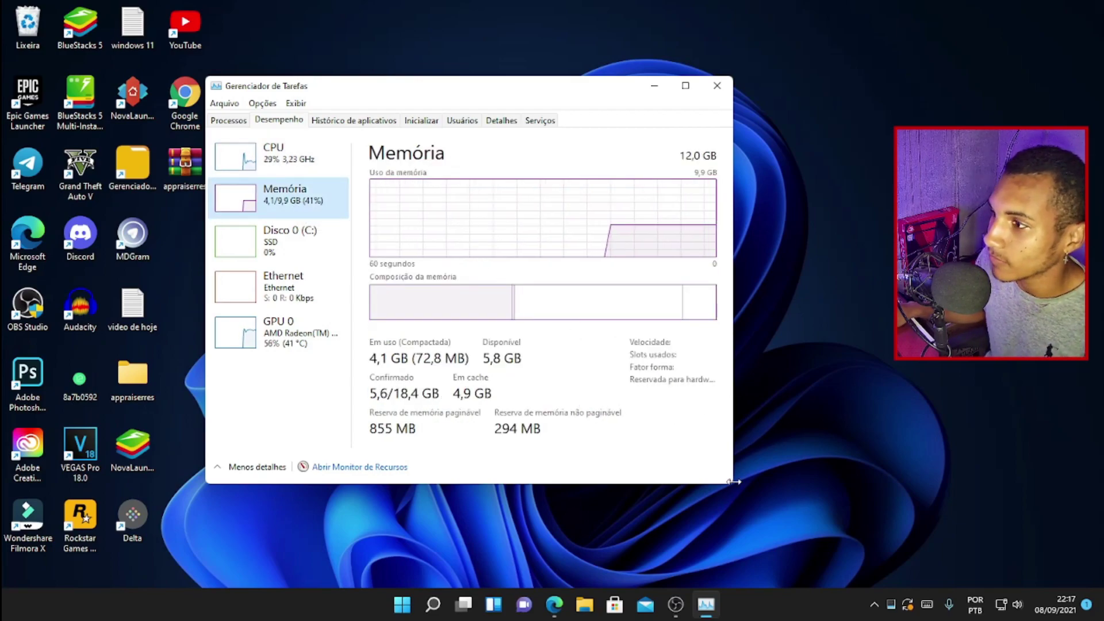
drag(735, 483, 796, 515)
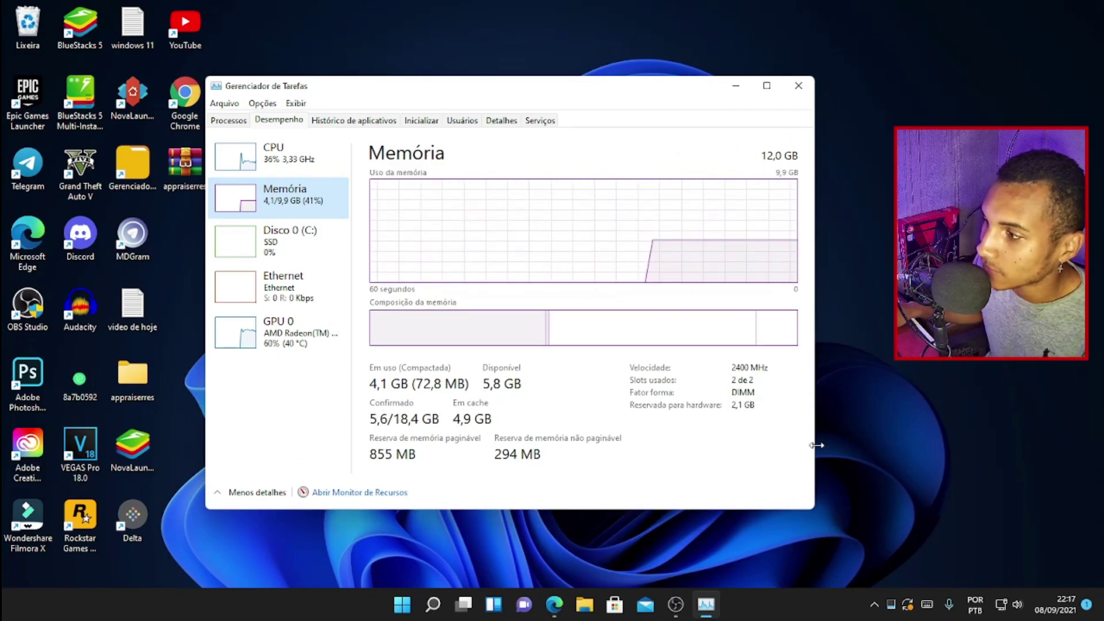
drag(814, 437, 851, 435)
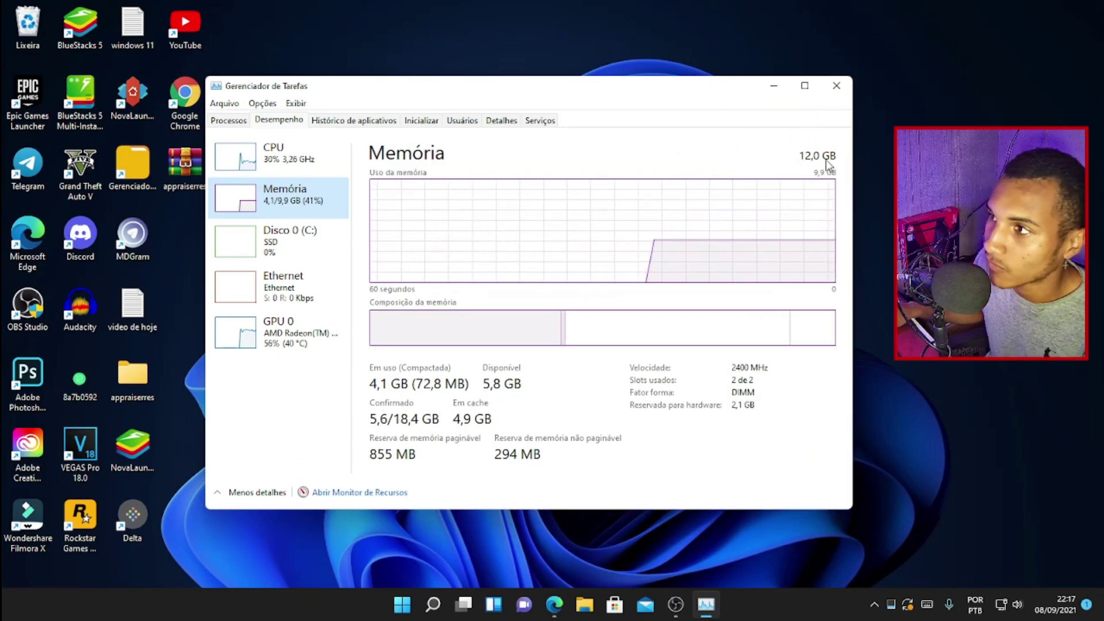
click(834, 86)
Launch BlueStacks 5, resize and reposition its window to show the whole Android home screen, and minimize it
click(79, 26)
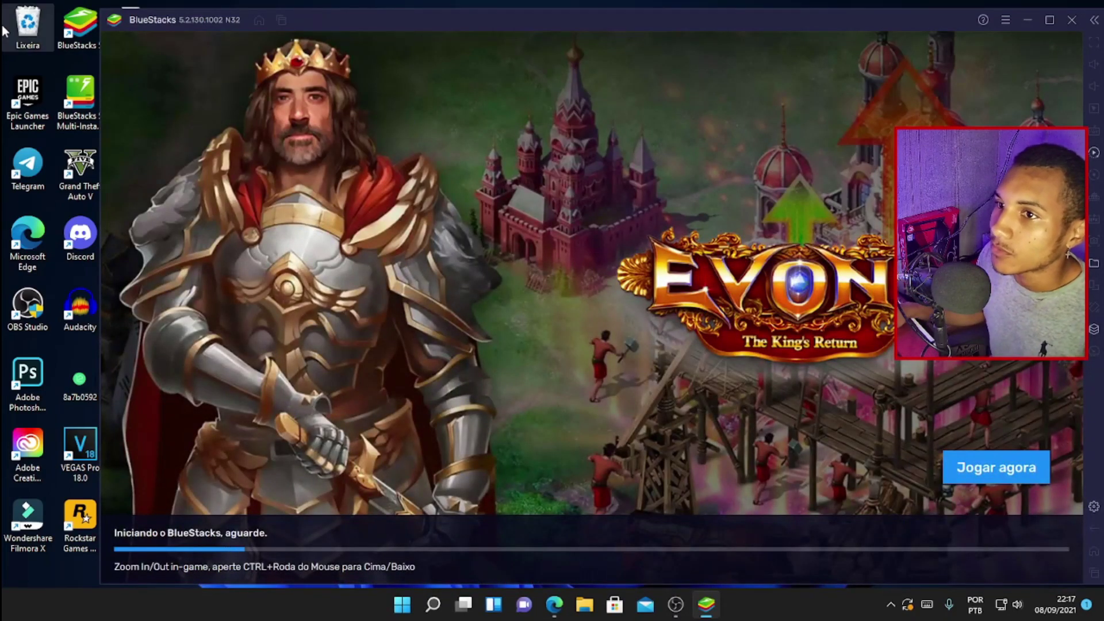
drag(102, 89, 308, 90)
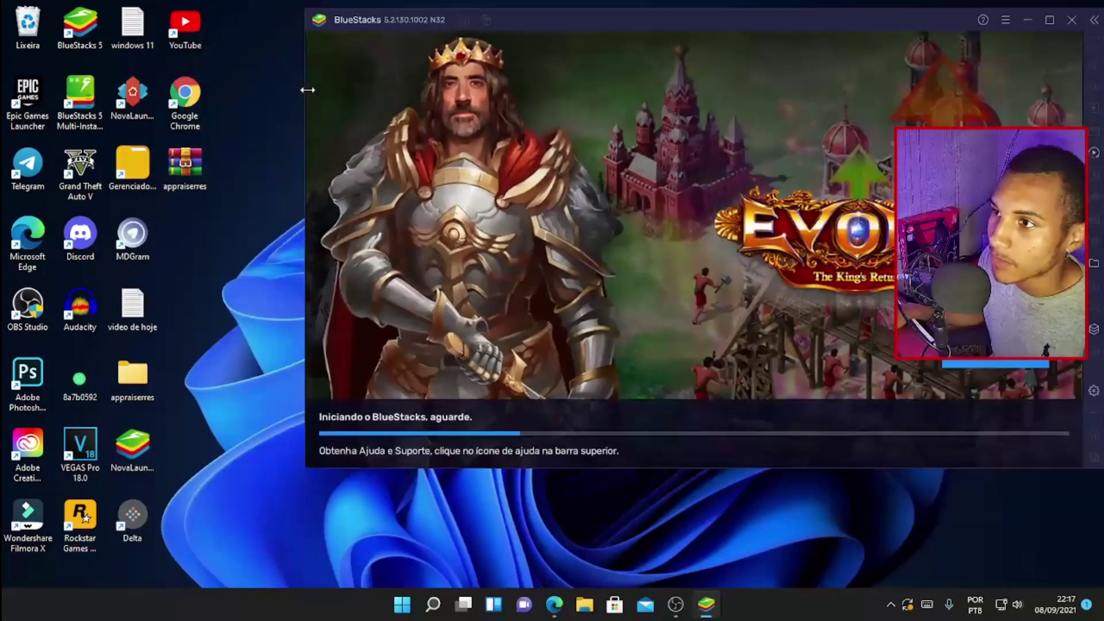
drag(435, 22, 291, 63)
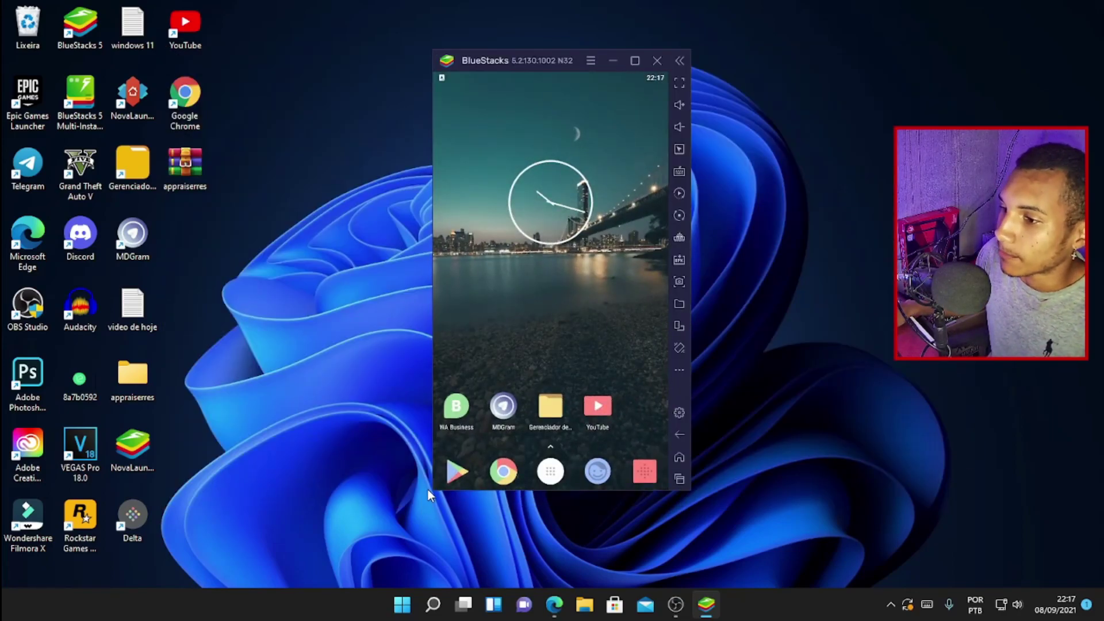
drag(426, 488, 360, 587)
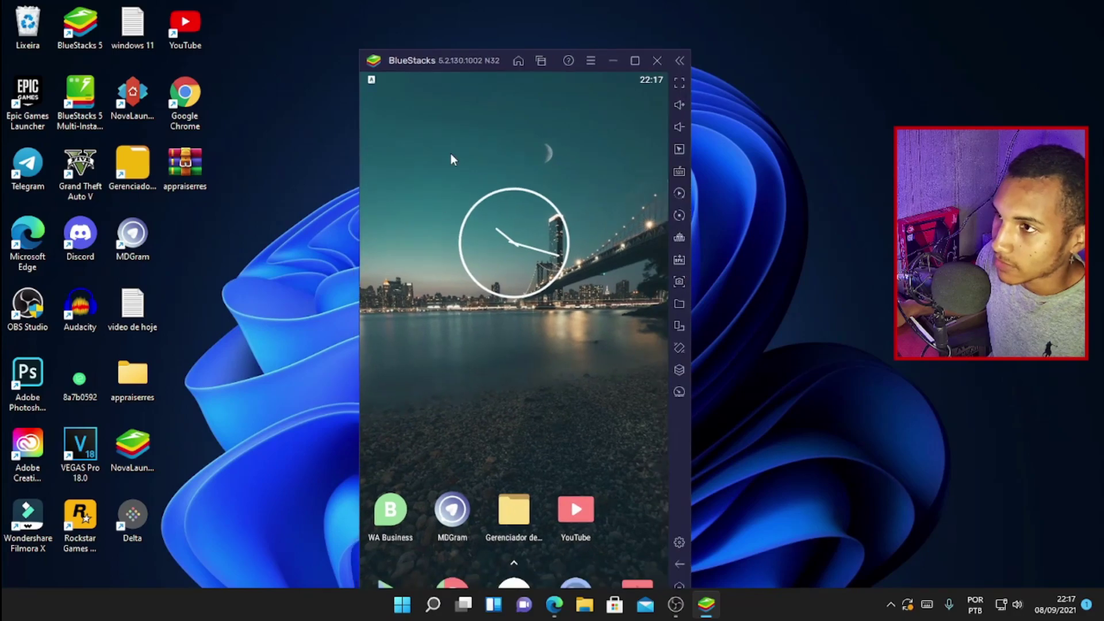
drag(480, 63, 496, 22)
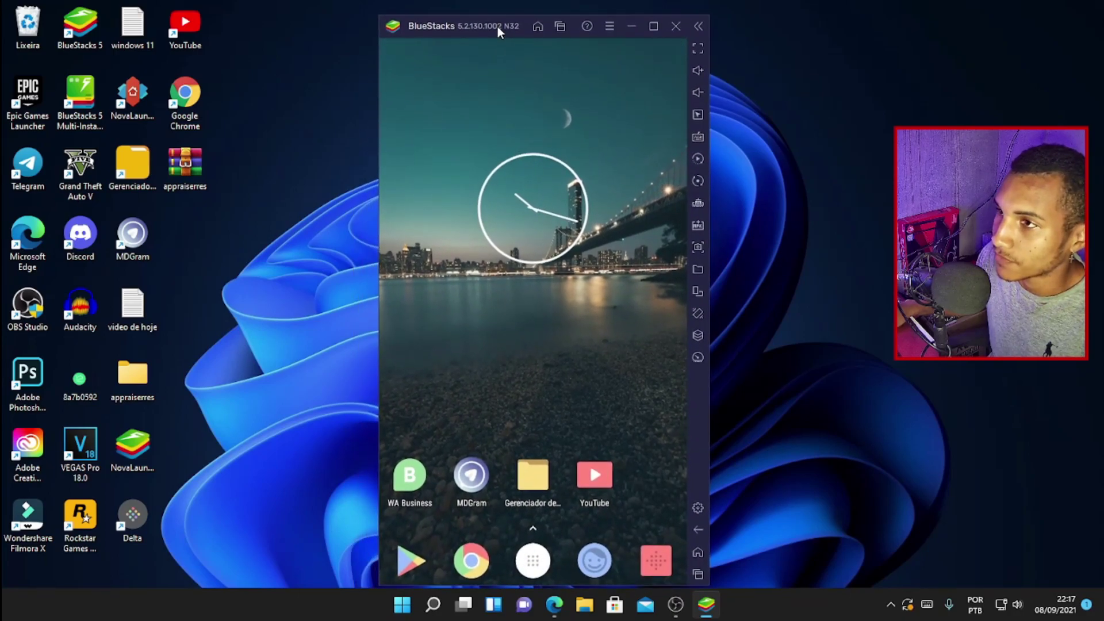
click(619, 30)
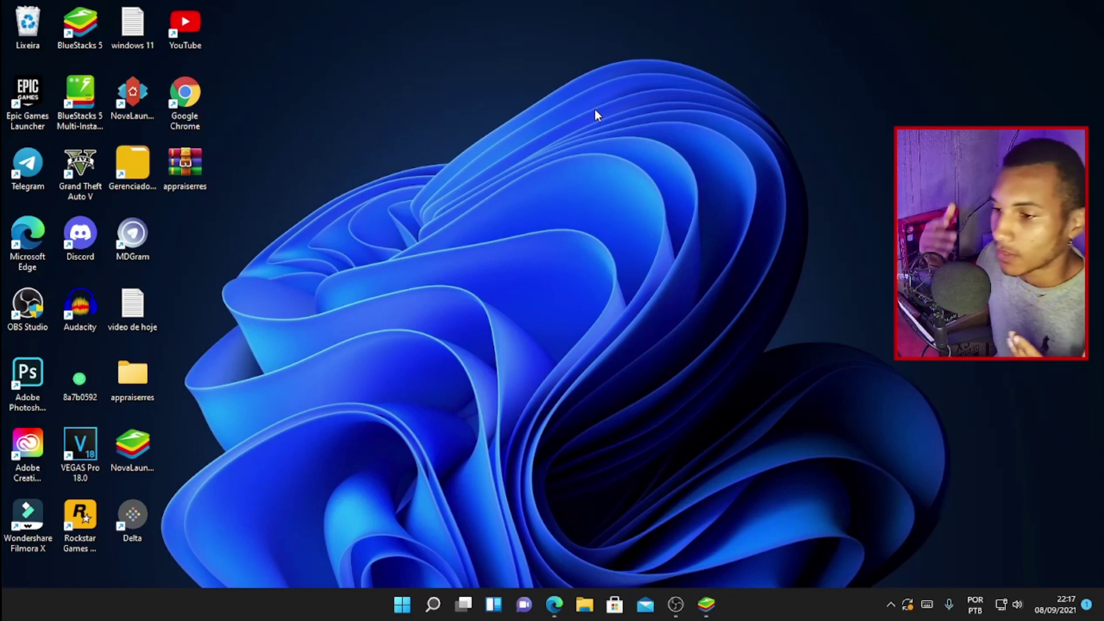